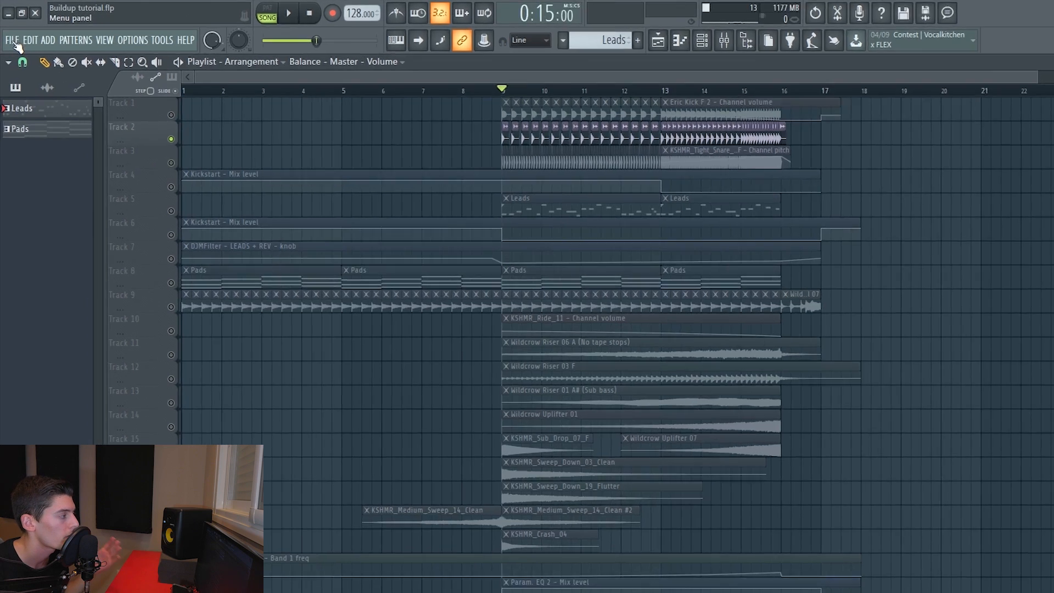
click(11, 34)
mouse_move(44, 129)
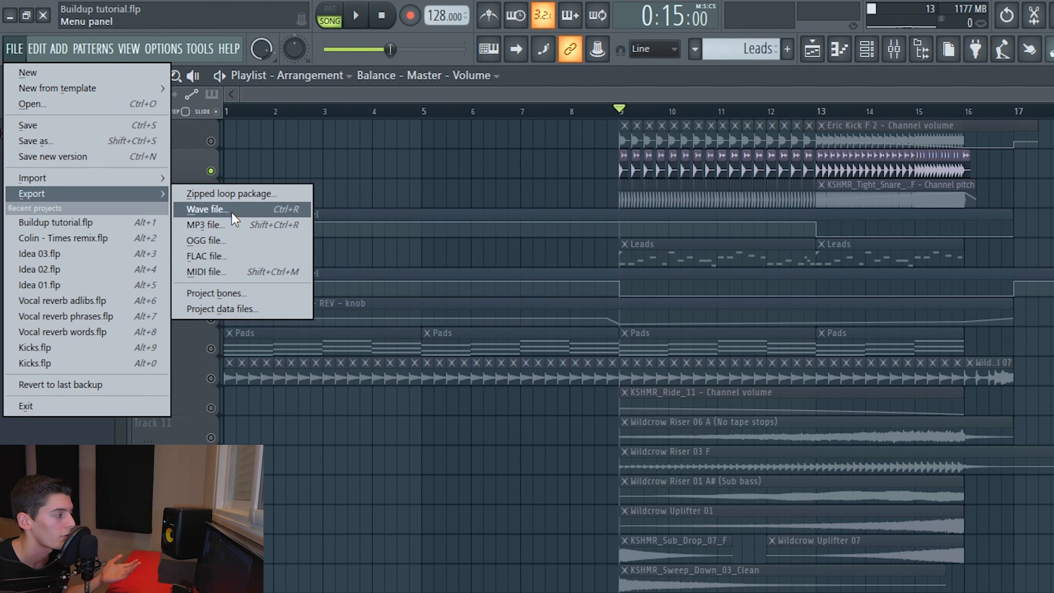
click(467, 184)
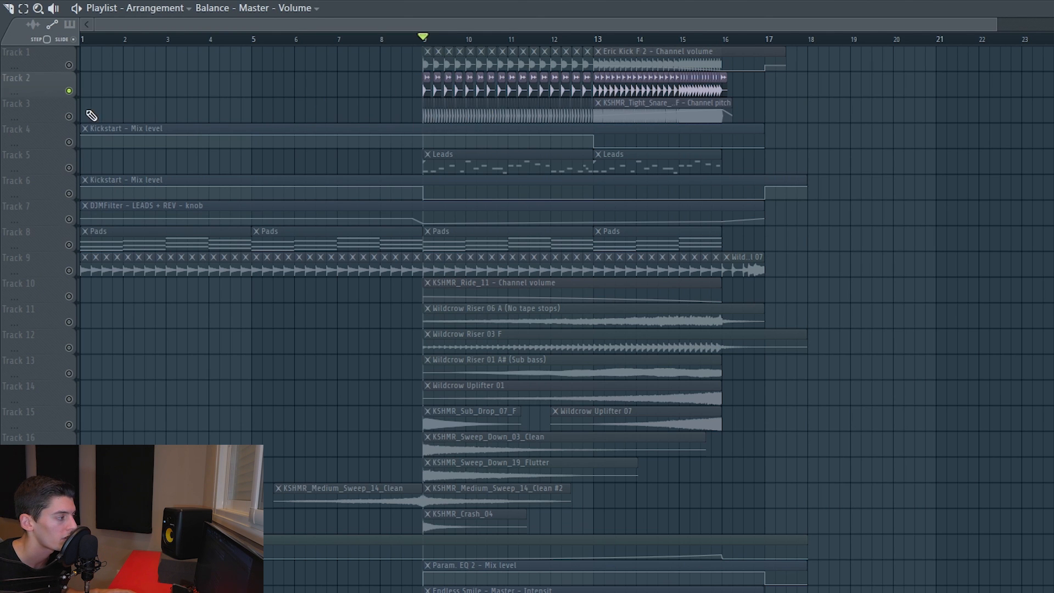
Audition track 2 on its own, and solo the KSHMR_Tight_Snare clips on track 3 and play them
key(space)
key(space)
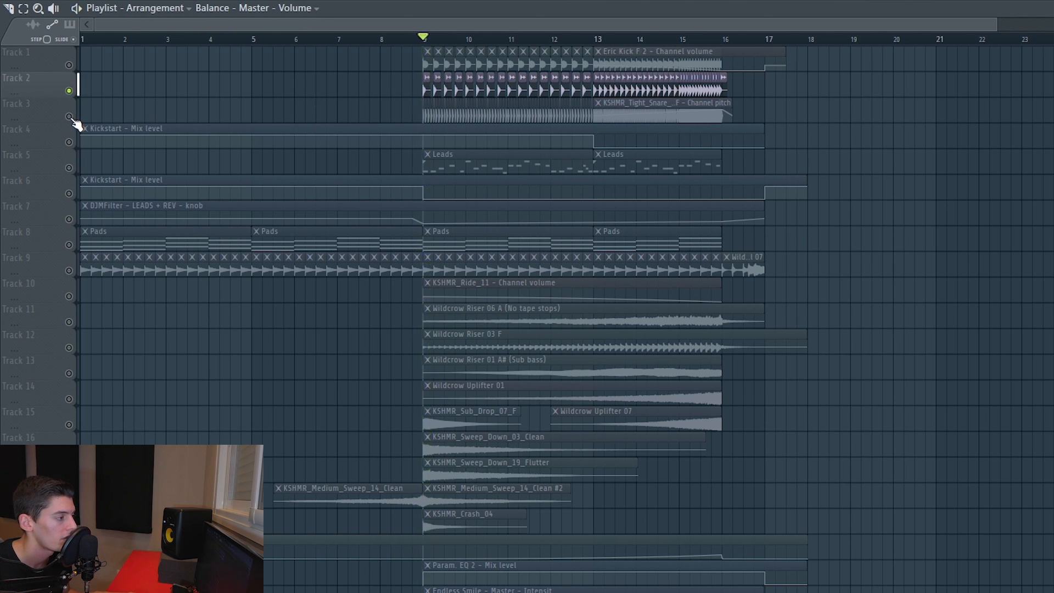
right_click(70, 117)
key(space)
key(space)
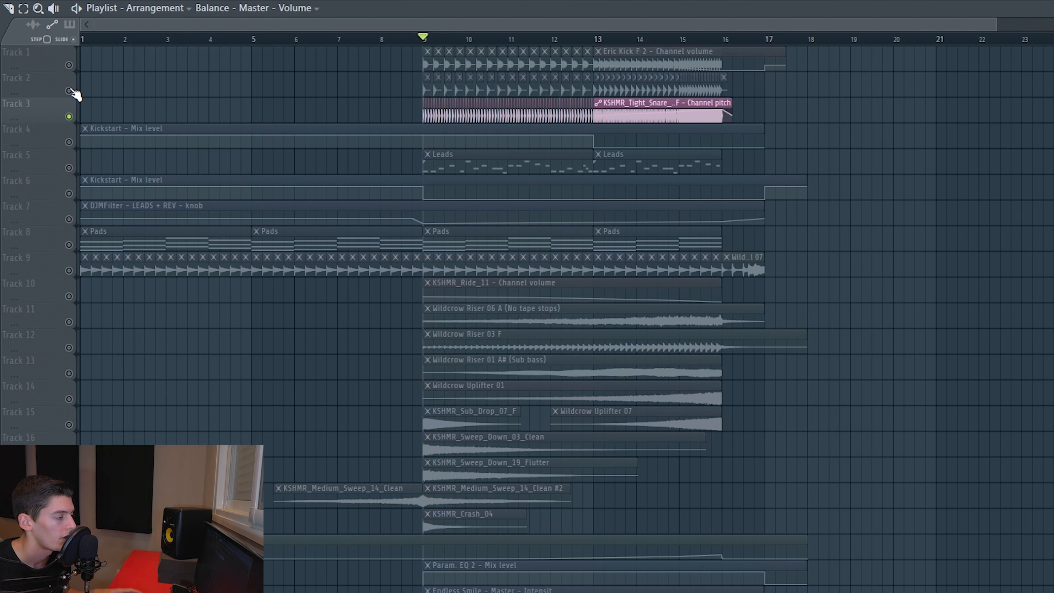
click(70, 91)
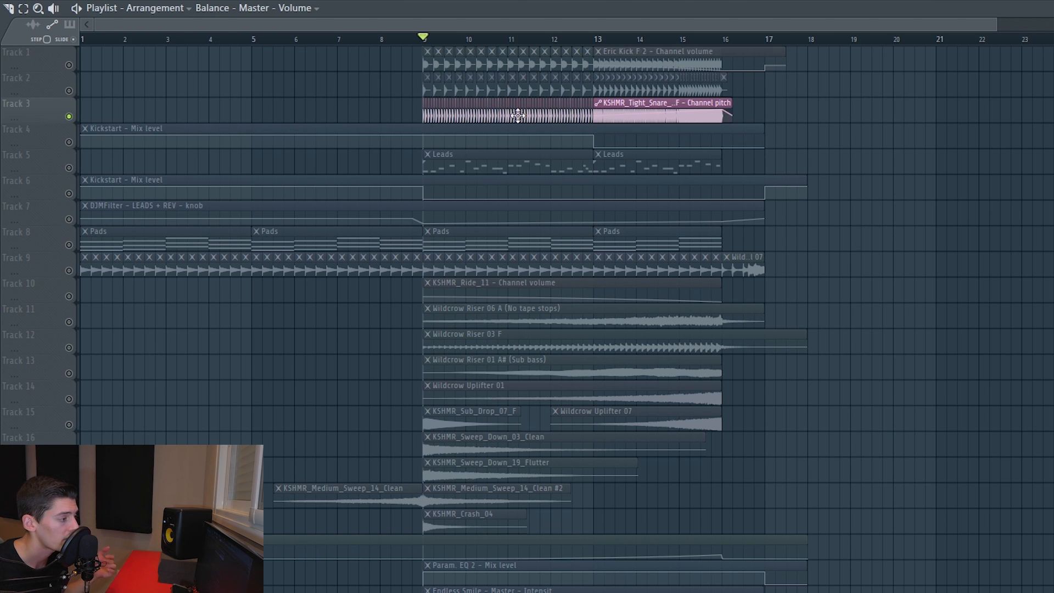
Play the soloed snare track and listen to it from bar 13 without its automation
key(space)
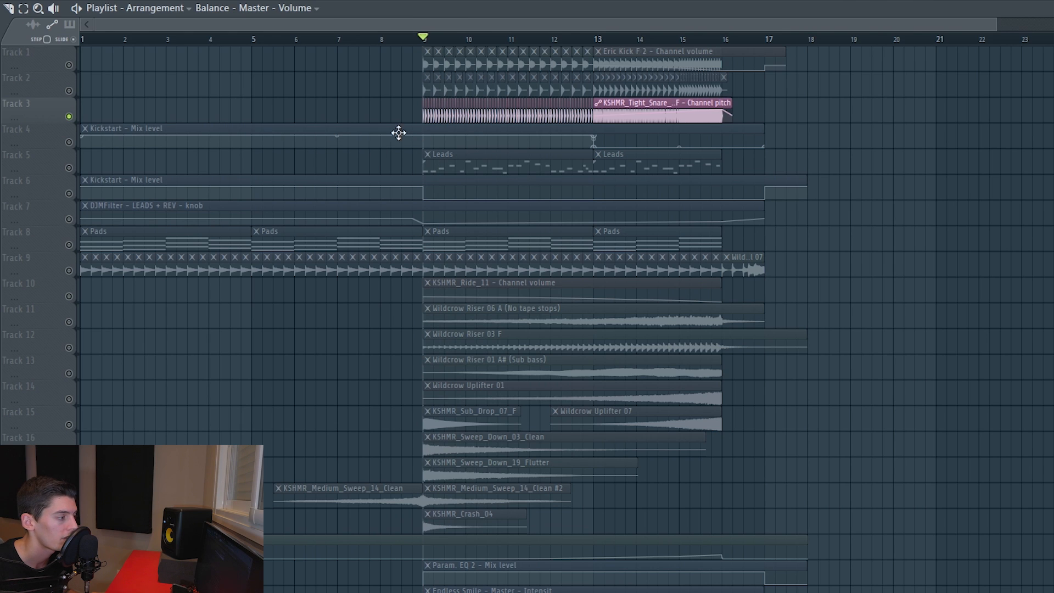
click(597, 40)
key(space)
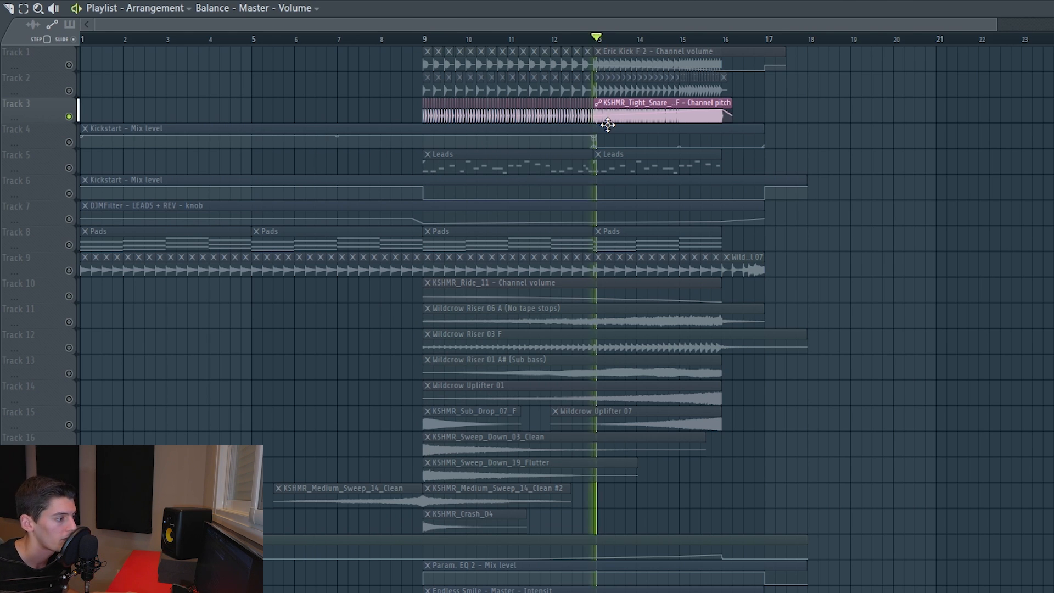
key(space)
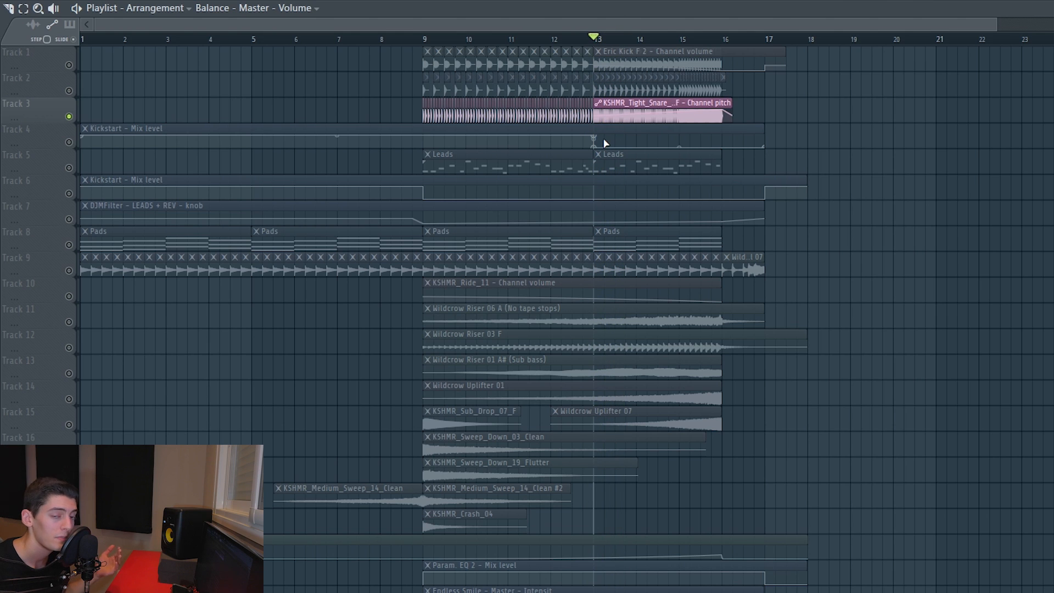
Unmute the Kickstart mix level automation on track 4 and play the snare with it from bar 13
click(69, 143)
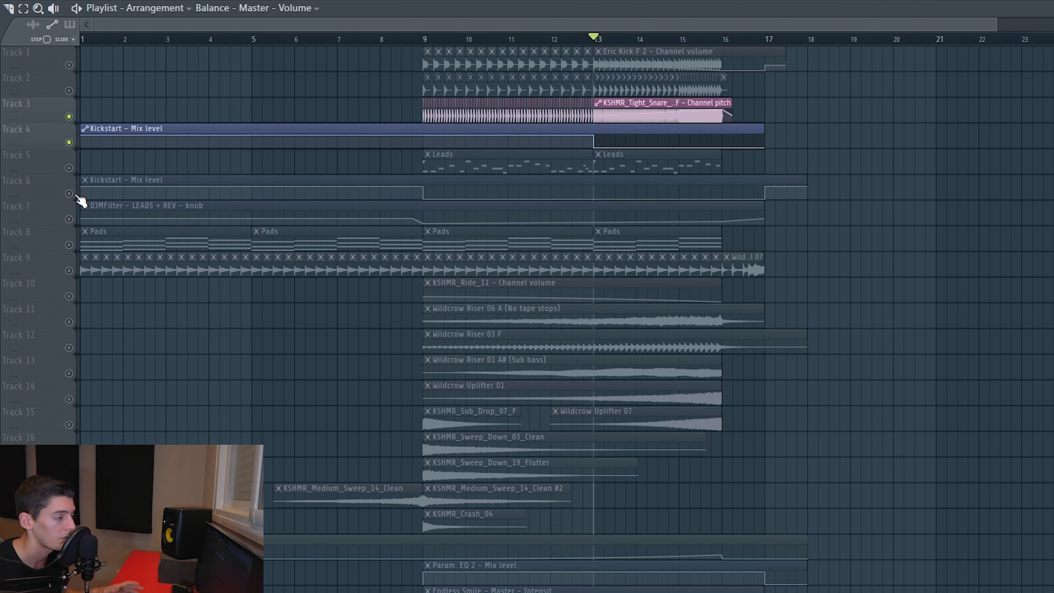
key(space)
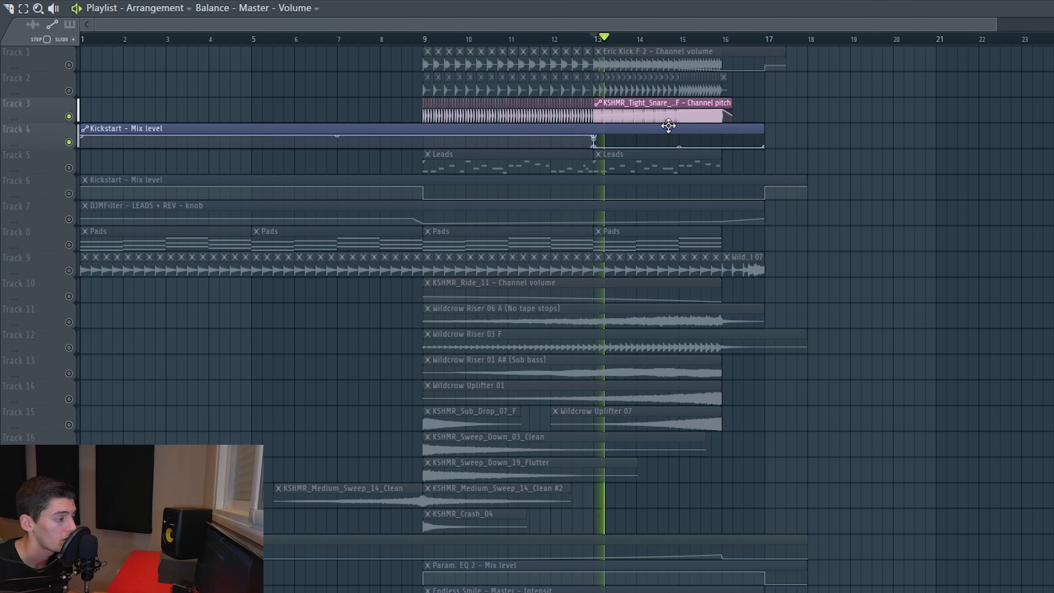
key(space)
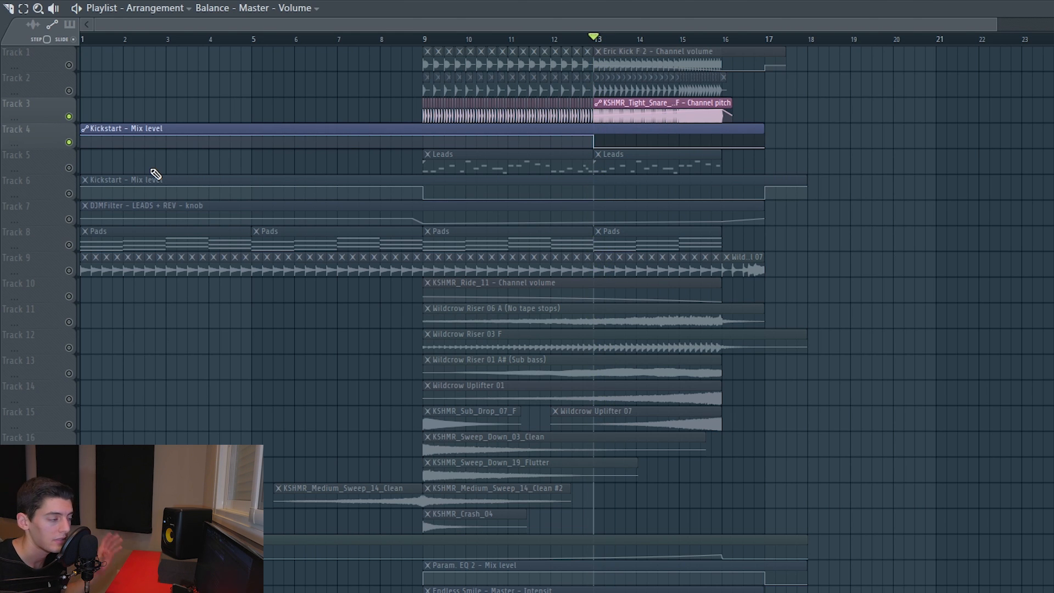
Unmute the remaining automation tracks: 6, 7, the Band 1 freq, Param. EQ 2, Endless Smile, S1 Imager, Balance and KSHMR_Ride_11 channel volume
click(68, 193)
click(68, 219)
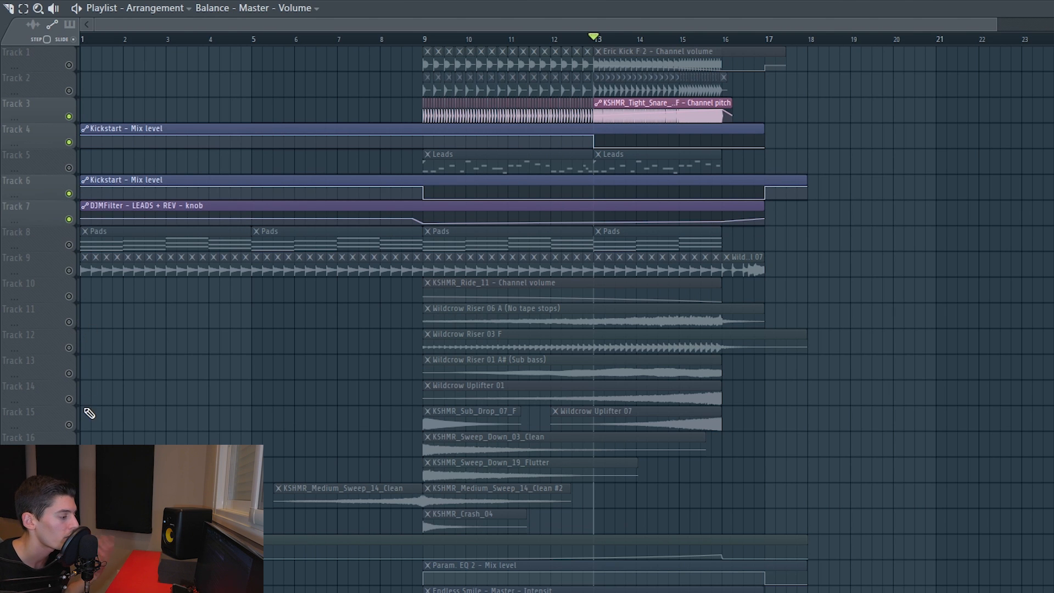
scroll(89, 415, down, 2)
click(68, 502)
click(69, 527)
click(68, 554)
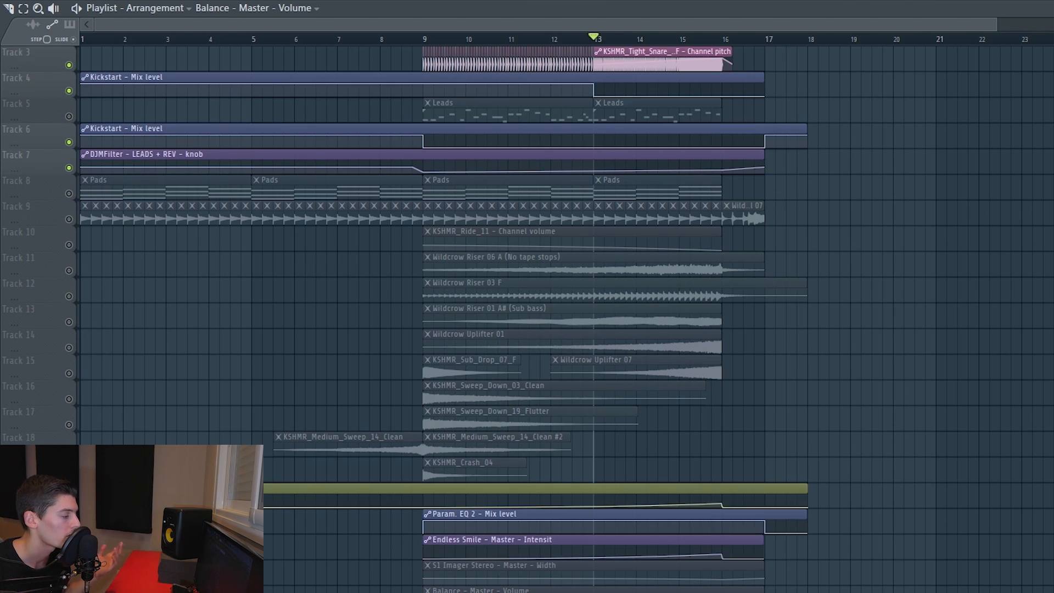
click(69, 579)
click(69, 592)
click(69, 245)
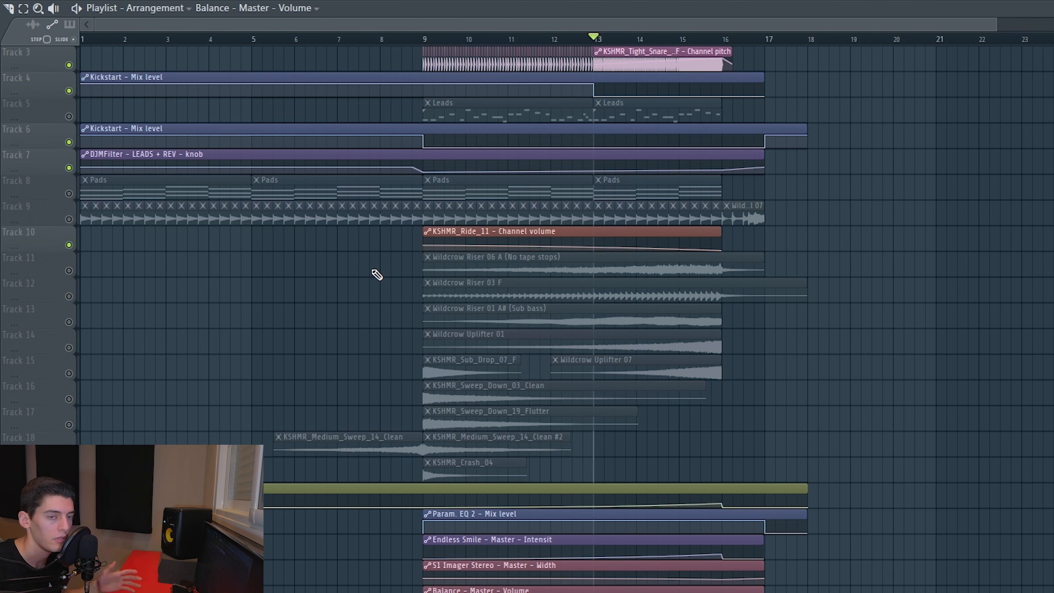
scroll(363, 296, down, 3)
drag(367, 256, 802, 402)
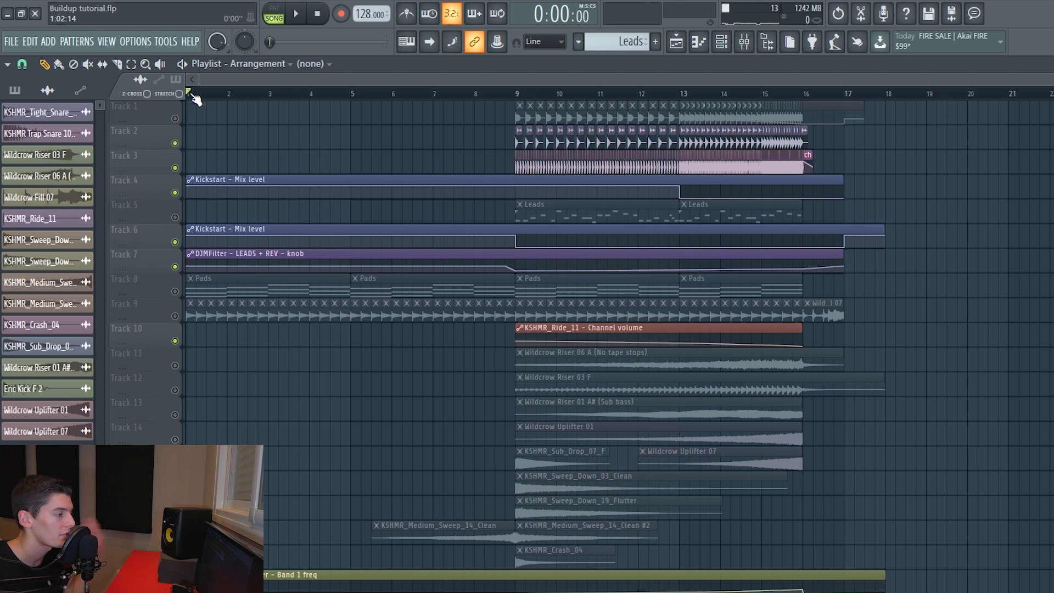
Select the time range from bar 9 to bar 16, return the playhead to bar 1 and clear the selection
drag(517, 98, 805, 96)
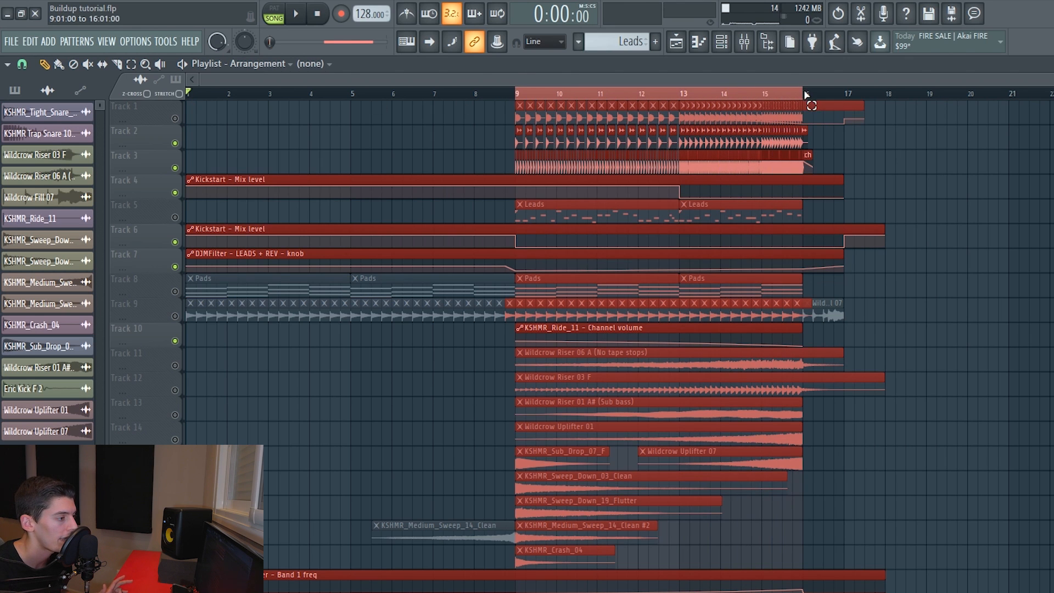
ctrl+click(398, 135)
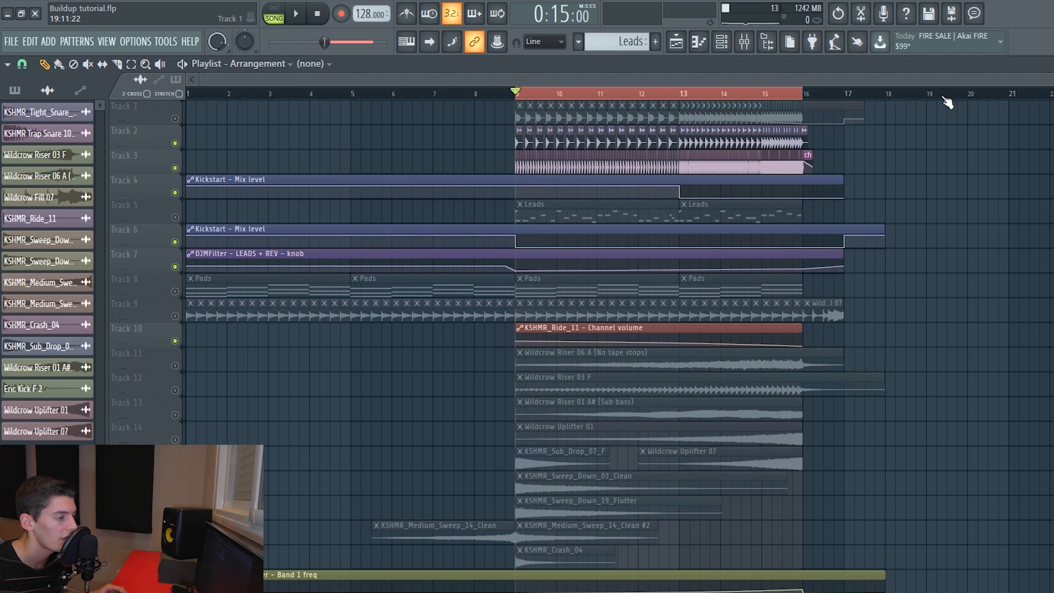
scroll(196, 97, down, 2)
click(192, 94)
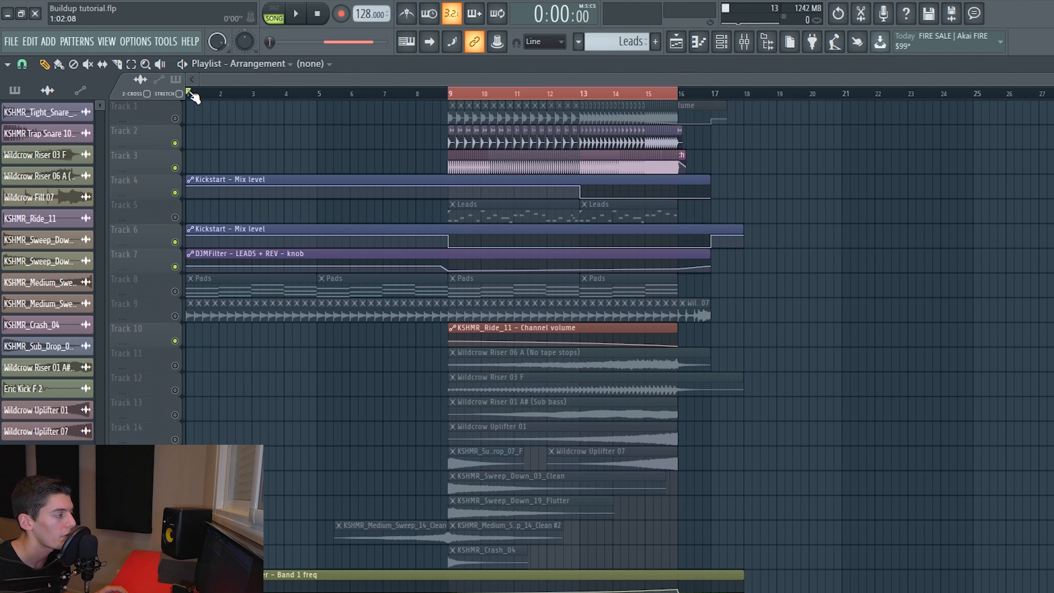
key(ctrl+d)
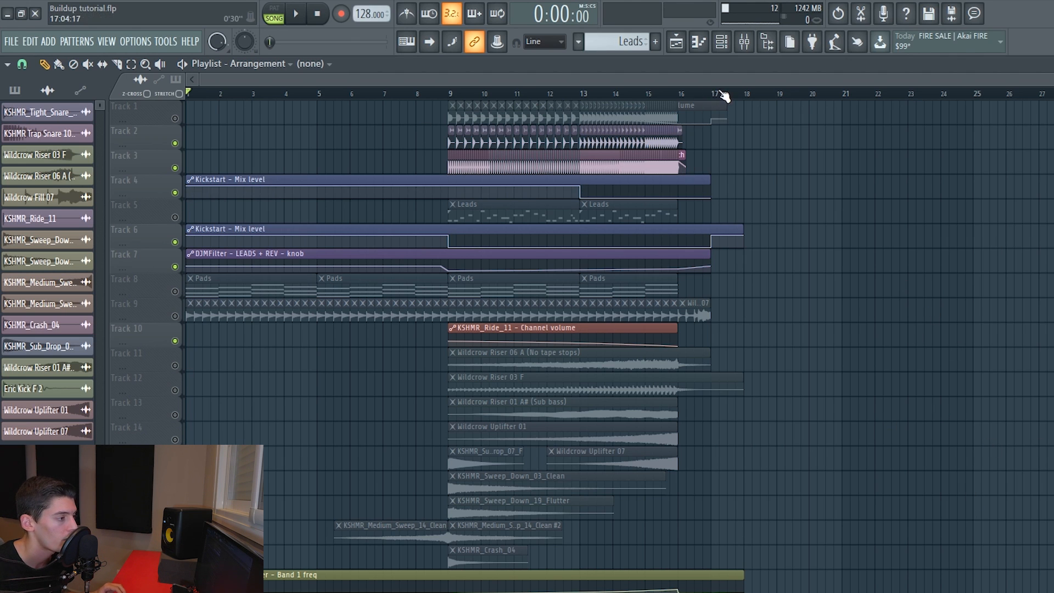
Select the playlist time range from bar 1 to bar 17
drag(718, 100, 190, 99)
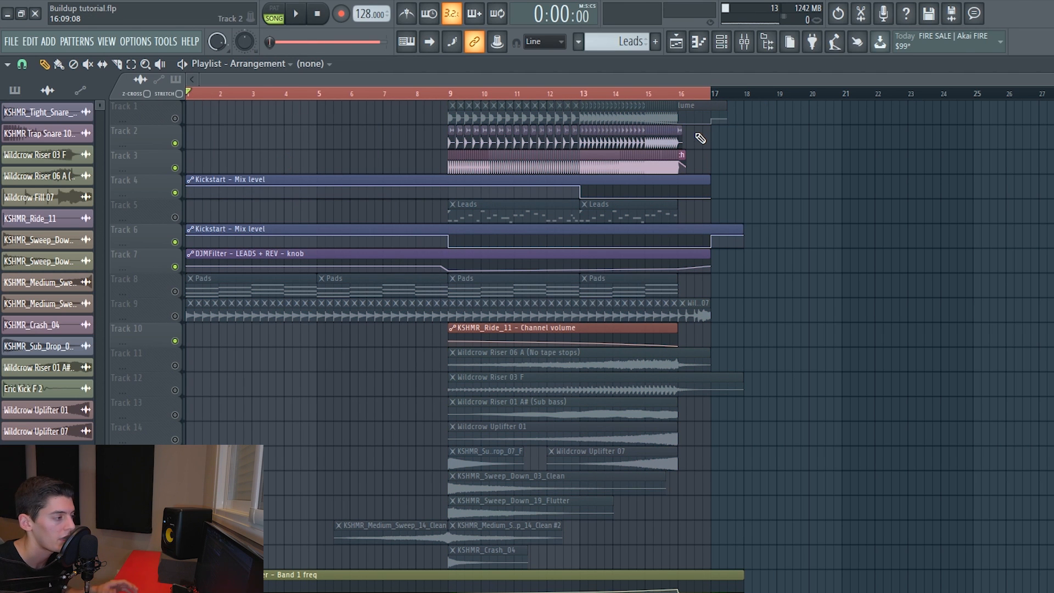
scroll(691, 103, up, 3)
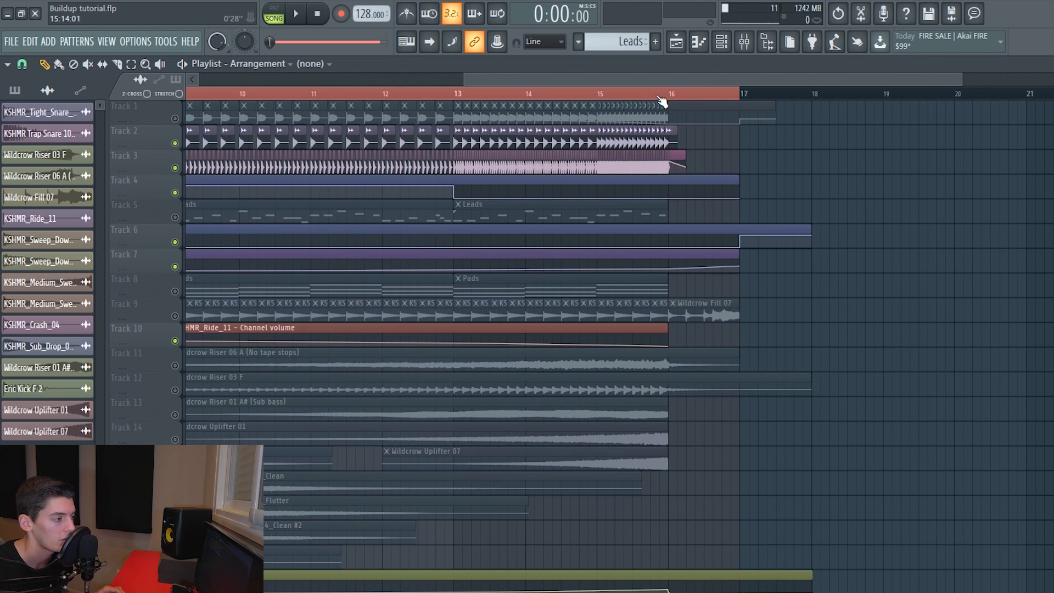
drag(675, 98, 470, 99)
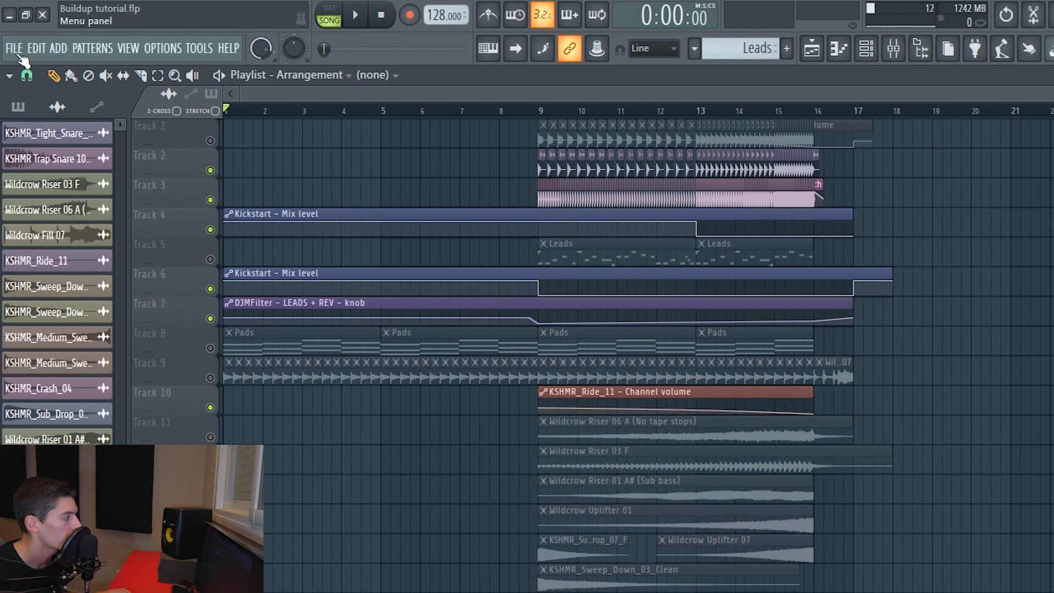
Export the project as a wave file named "Track - Snare stem" on the desktop
click(16, 50)
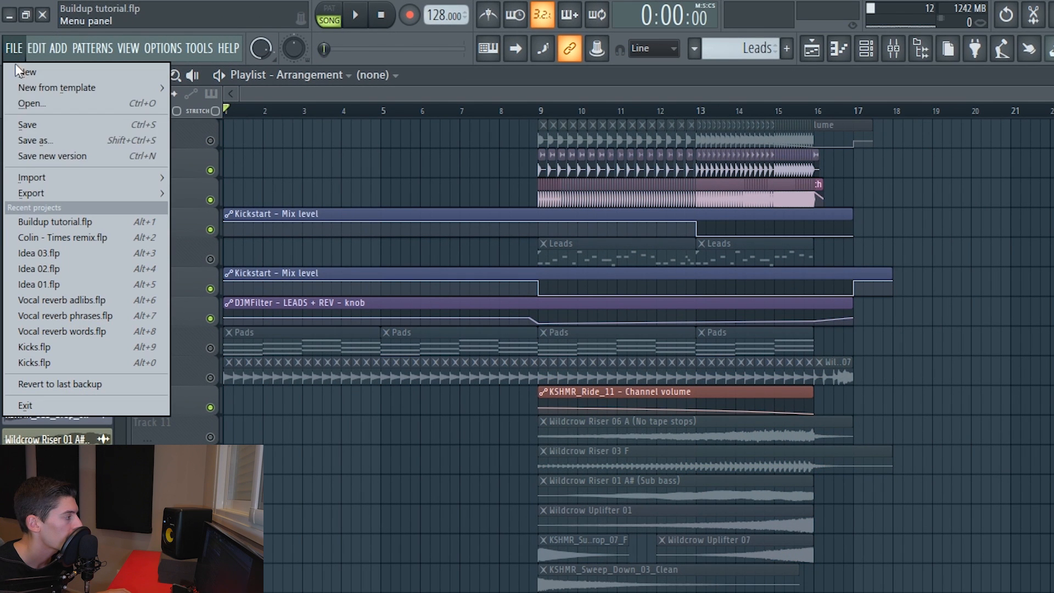
mouse_move(28, 193)
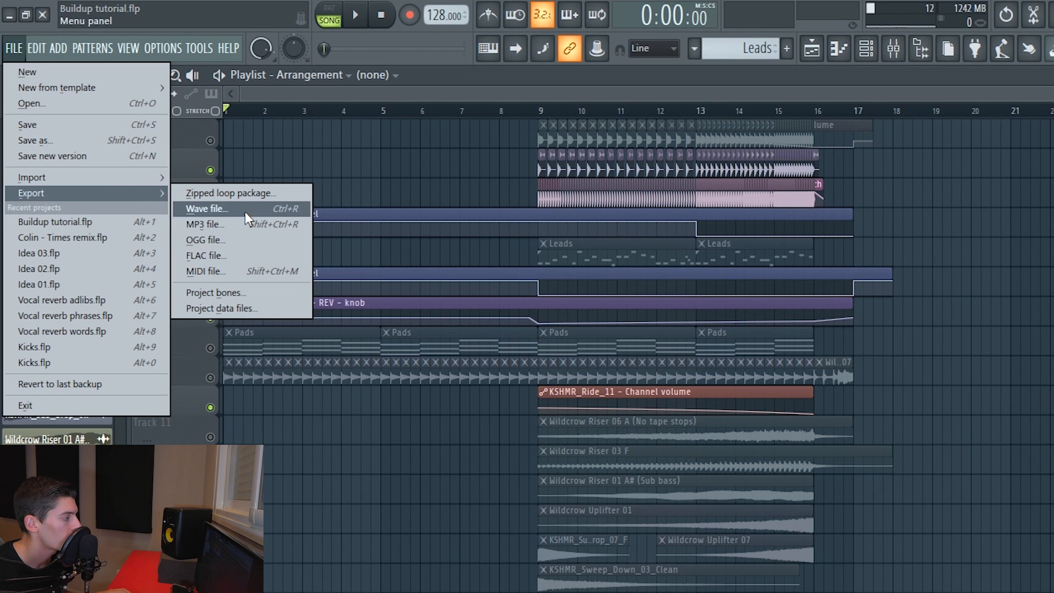
click(279, 210)
text(Trac)
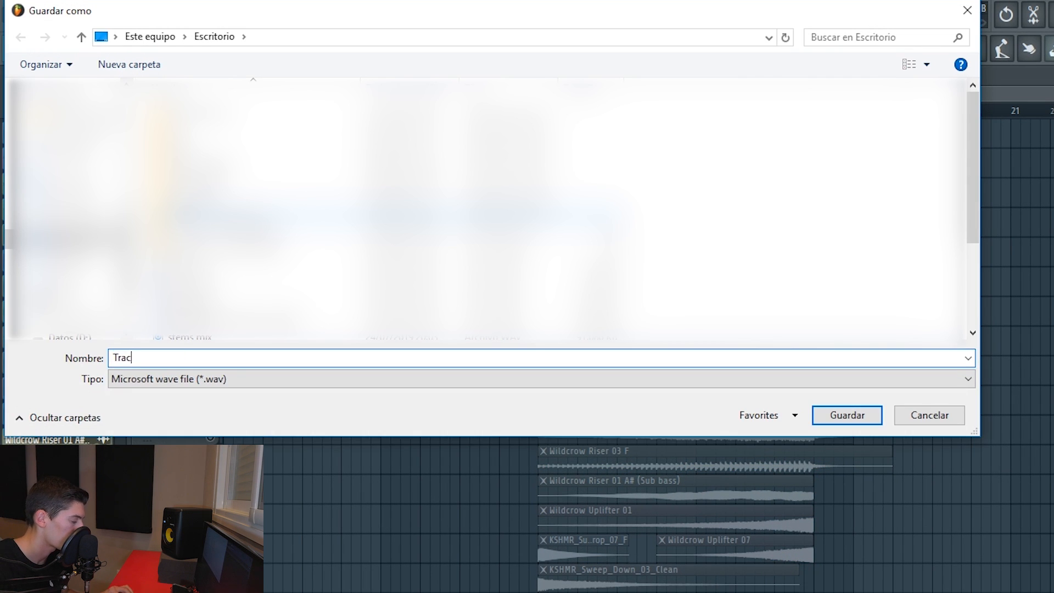
text(k - Snare stem)
key(Return)
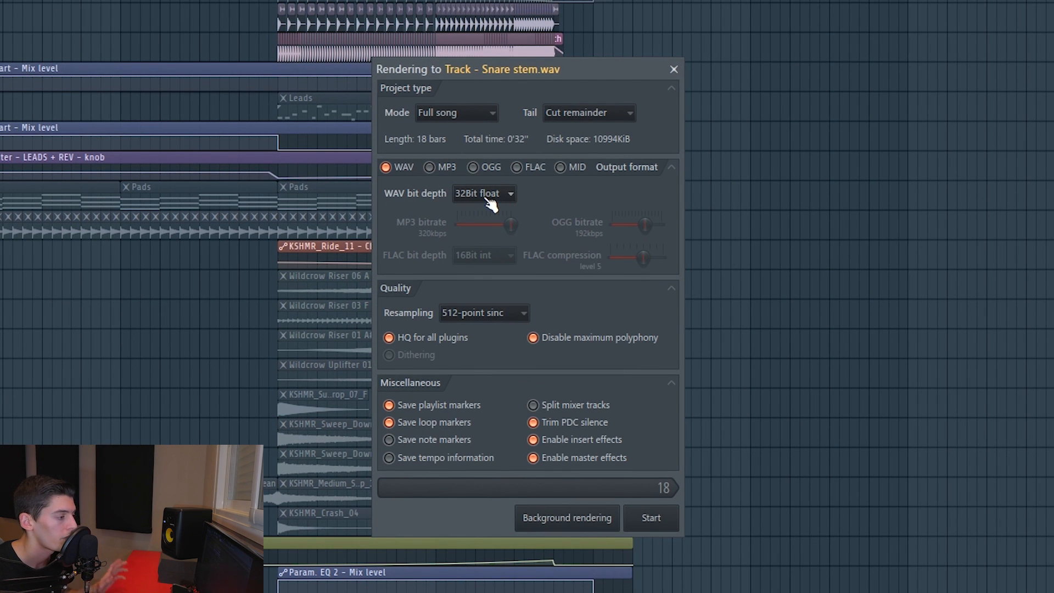
Render the snare stem as a full-song WAV, keeping the 32Bit float bit depth
click(485, 197)
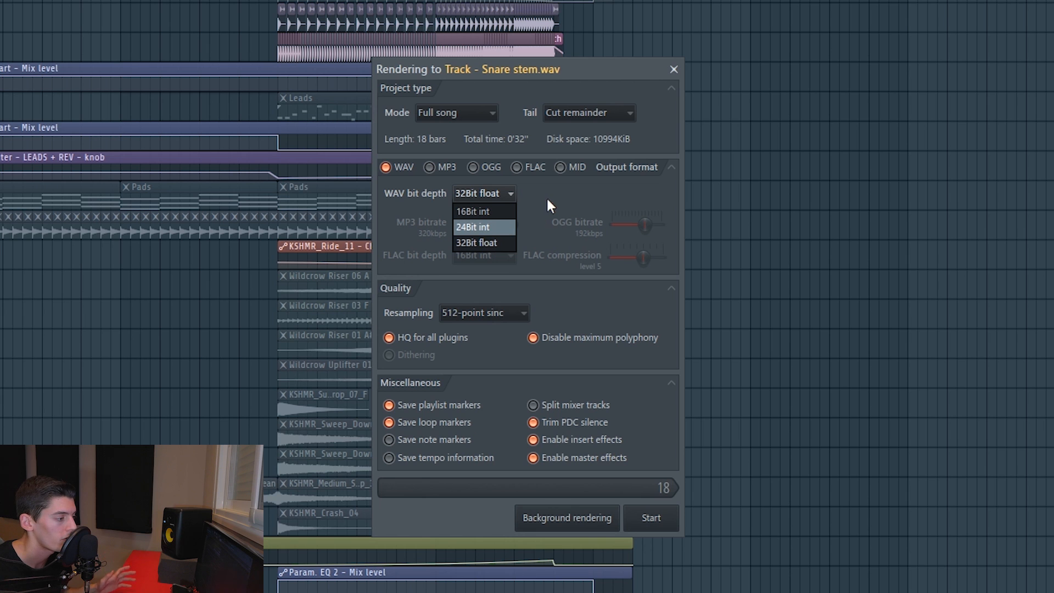
click(566, 199)
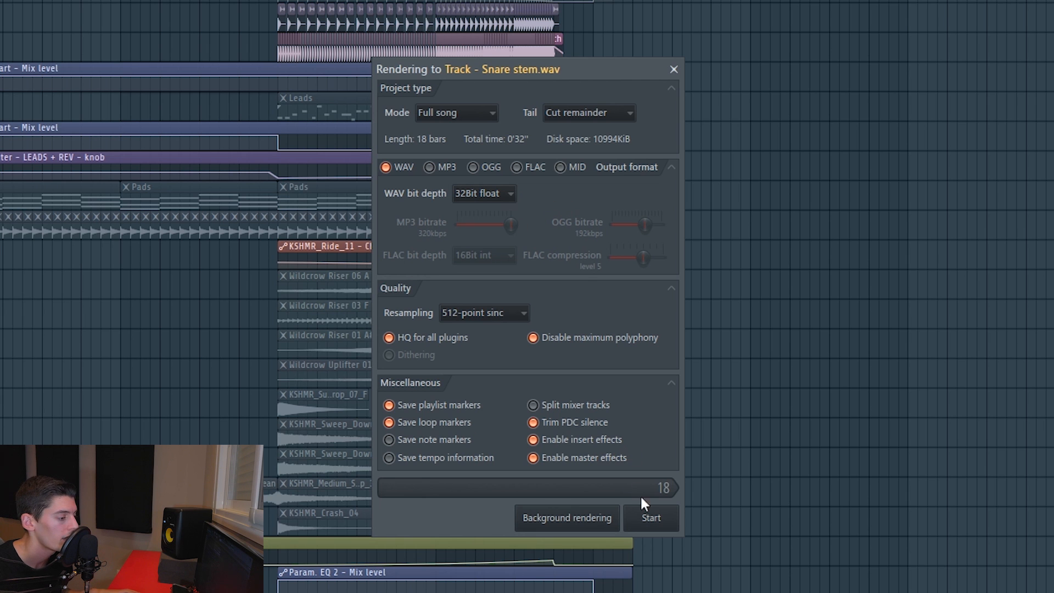
click(662, 522)
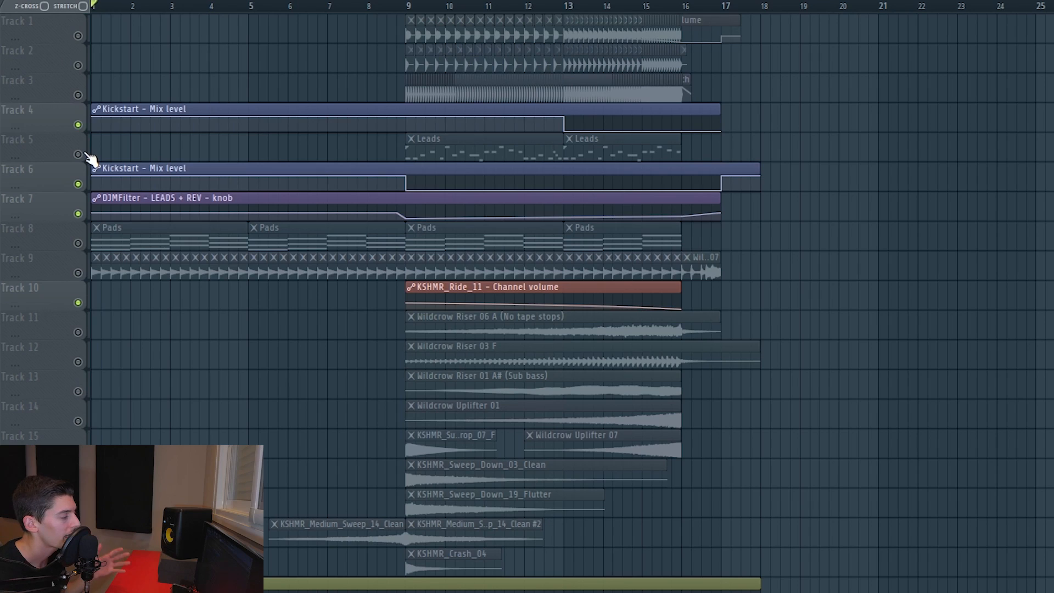
Unmute the Leads clips on track 5 and try to consolidate the track from the track start
click(78, 154)
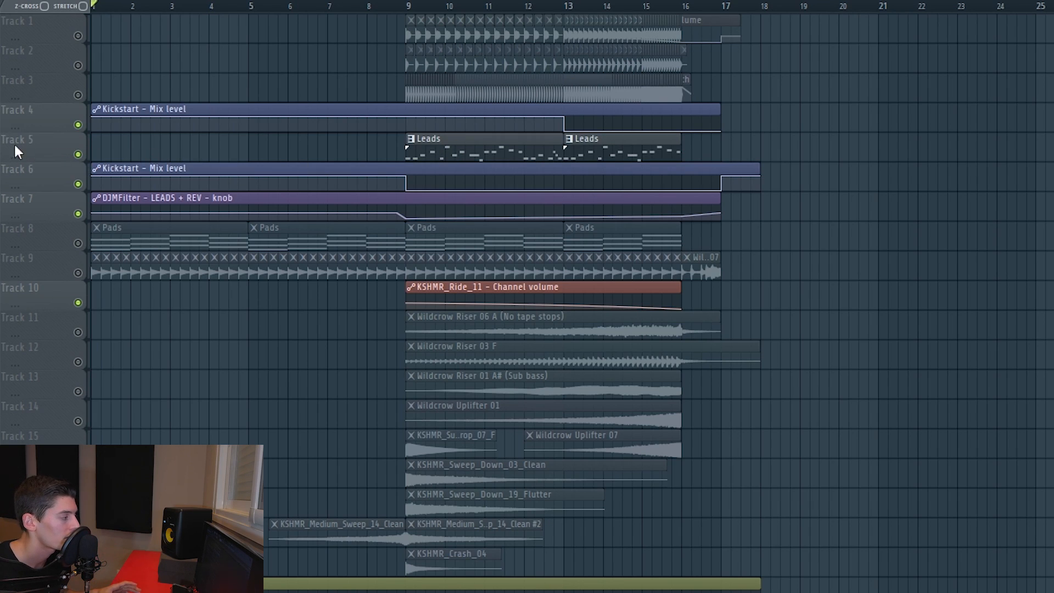
right_click(61, 149)
mouse_move(179, 370)
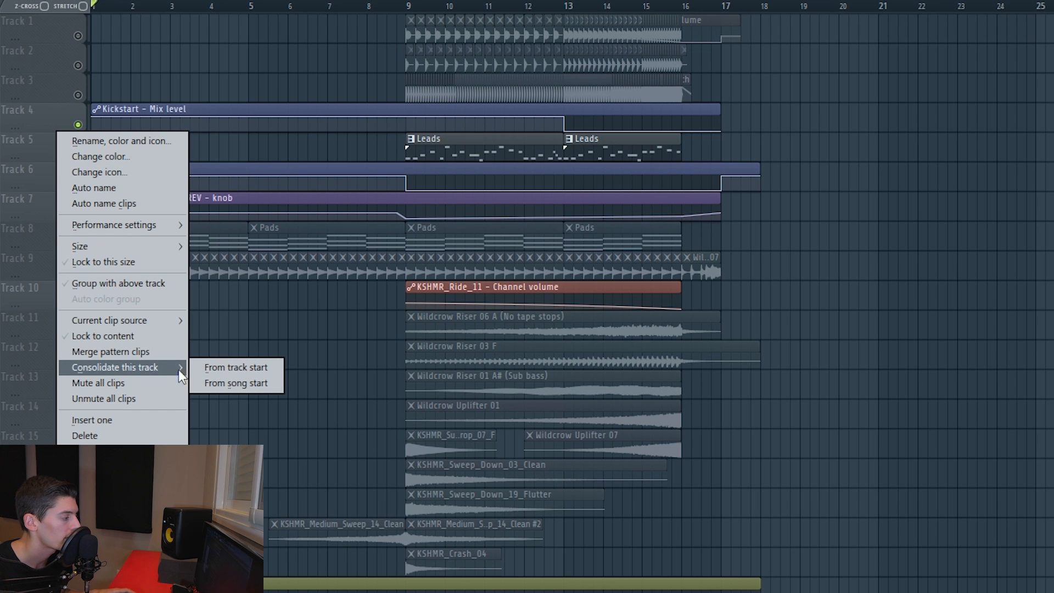
click(240, 366)
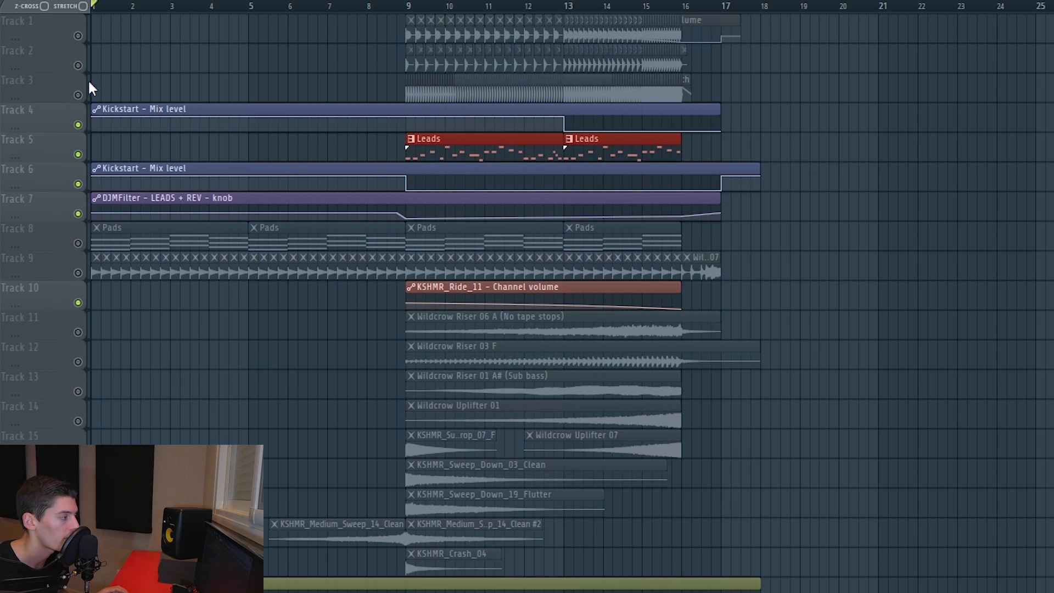
Consolidate track 5 from the song start and render it as a WAV with 32Bit float bit depth
right_click(31, 133)
mouse_move(97, 367)
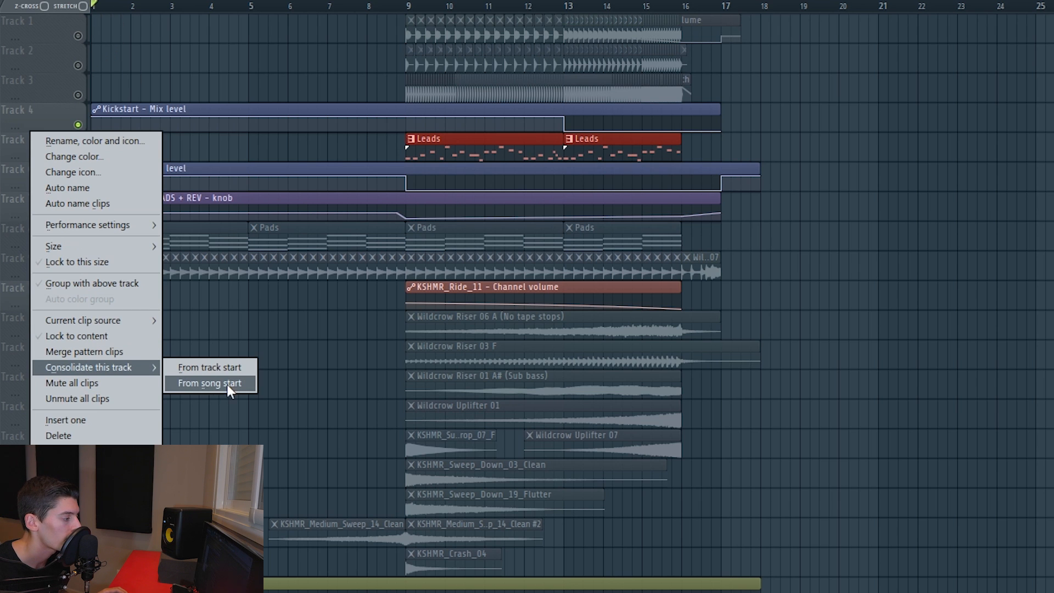
click(216, 384)
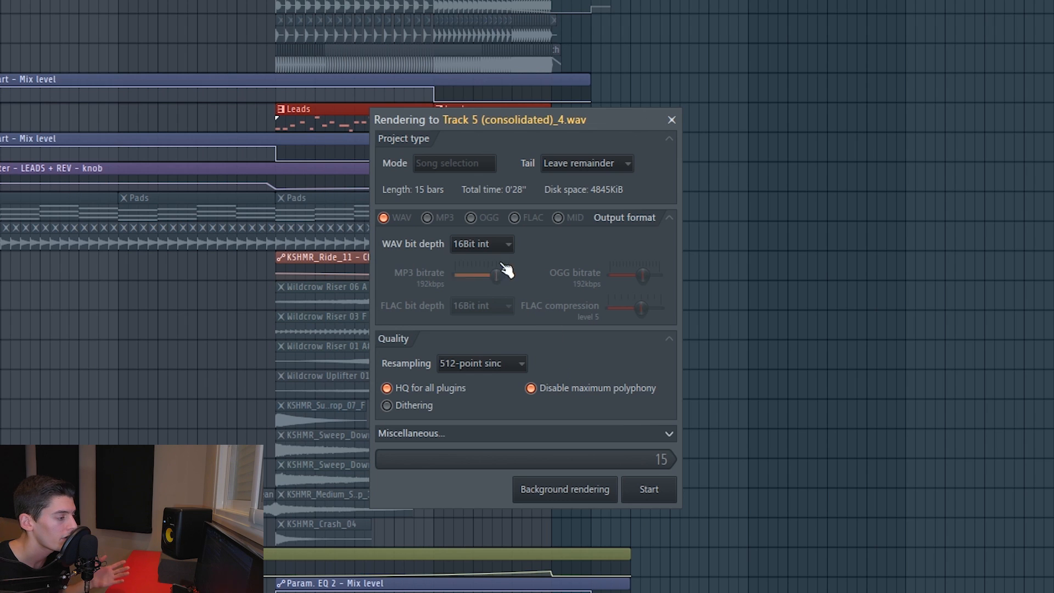
click(494, 244)
click(490, 293)
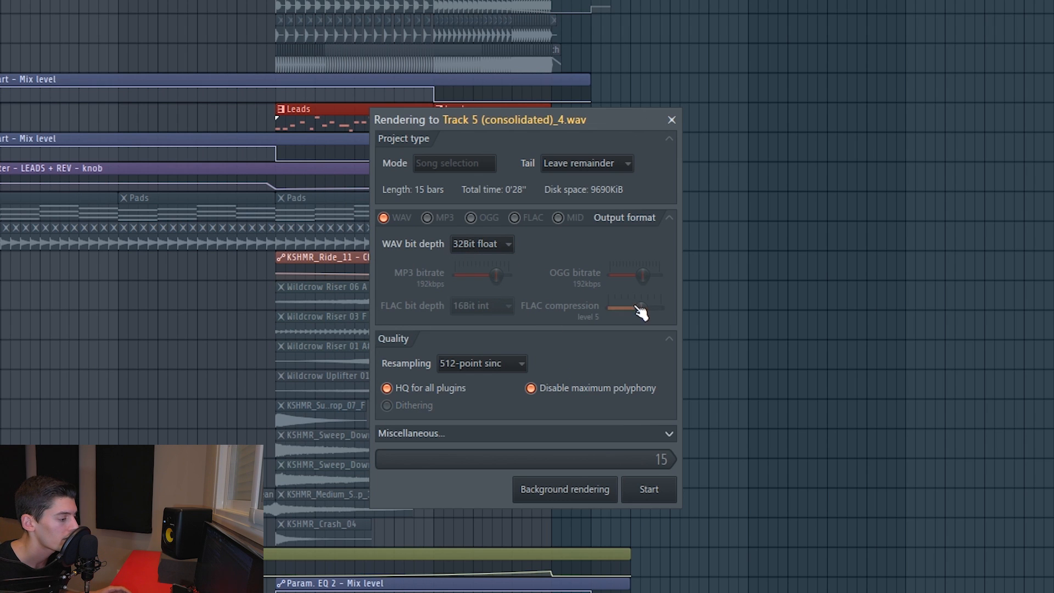
click(655, 488)
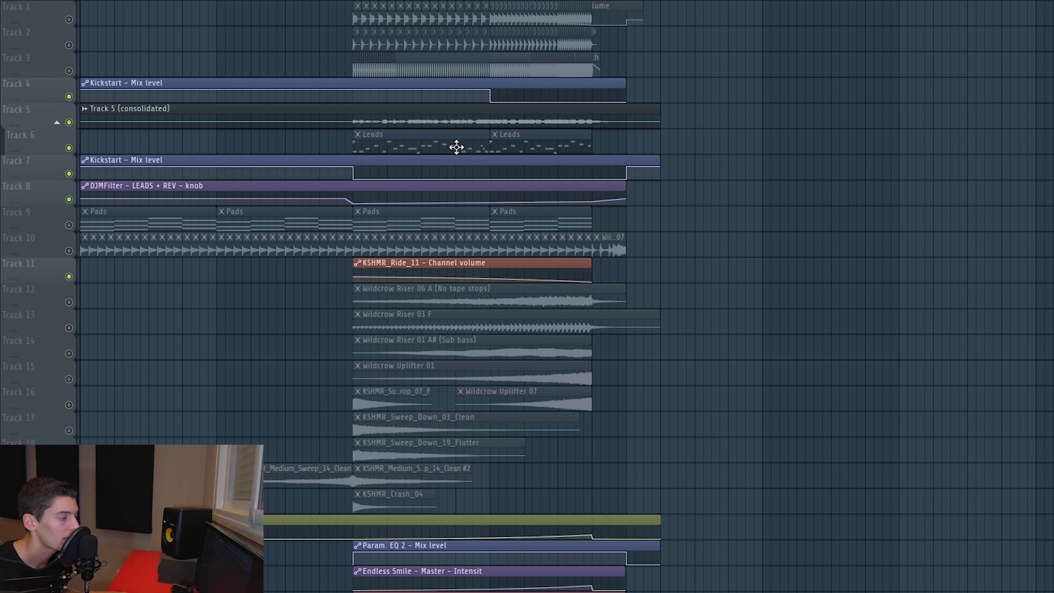
Examine the muted Leads pattern's notes and the layered channels that play it
double_click(423, 147)
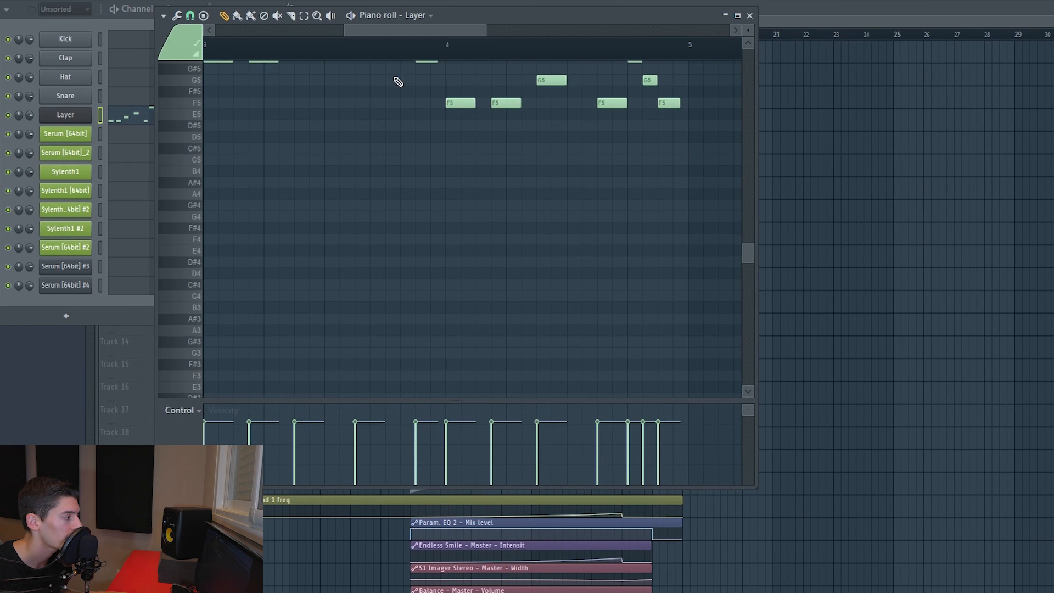
click(727, 17)
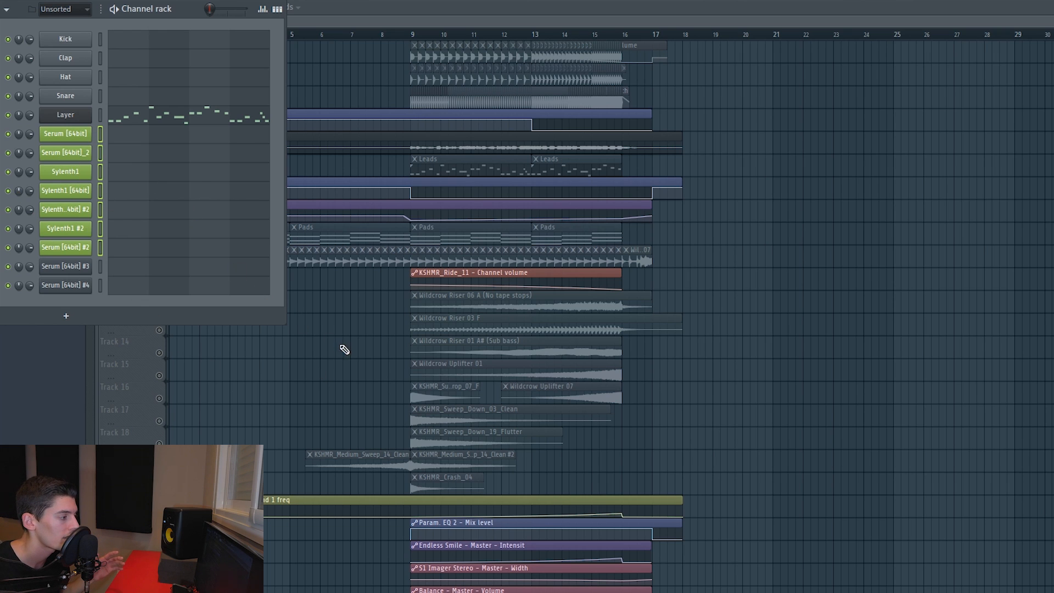
key(F6)
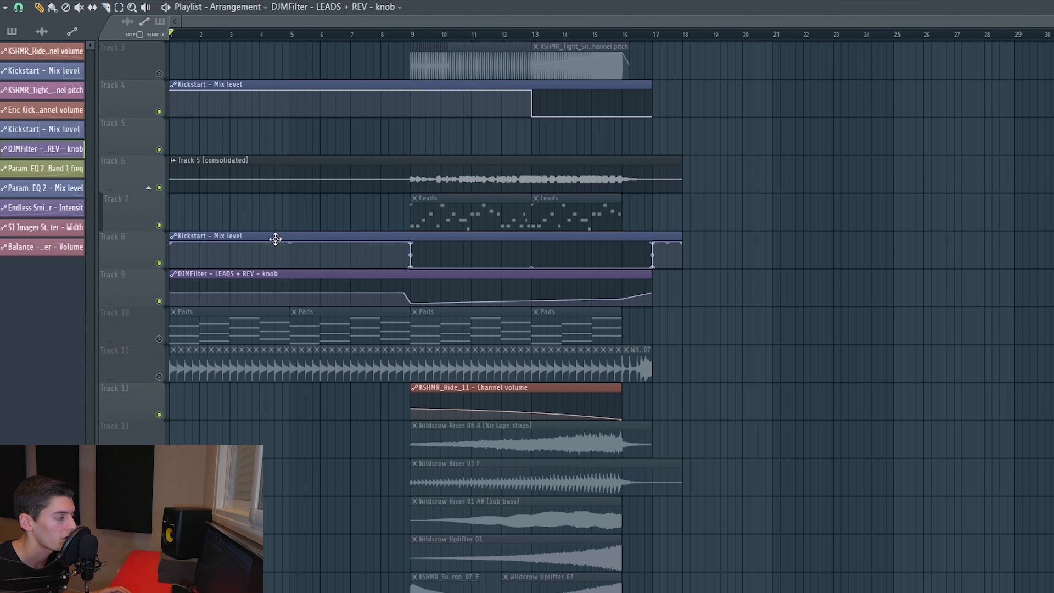
Move the Kickstart and DJMFilter automation clips onto track 7 with the Leads clips, and unmute the Leads clips
drag(276, 239, 261, 202)
drag(244, 274, 234, 195)
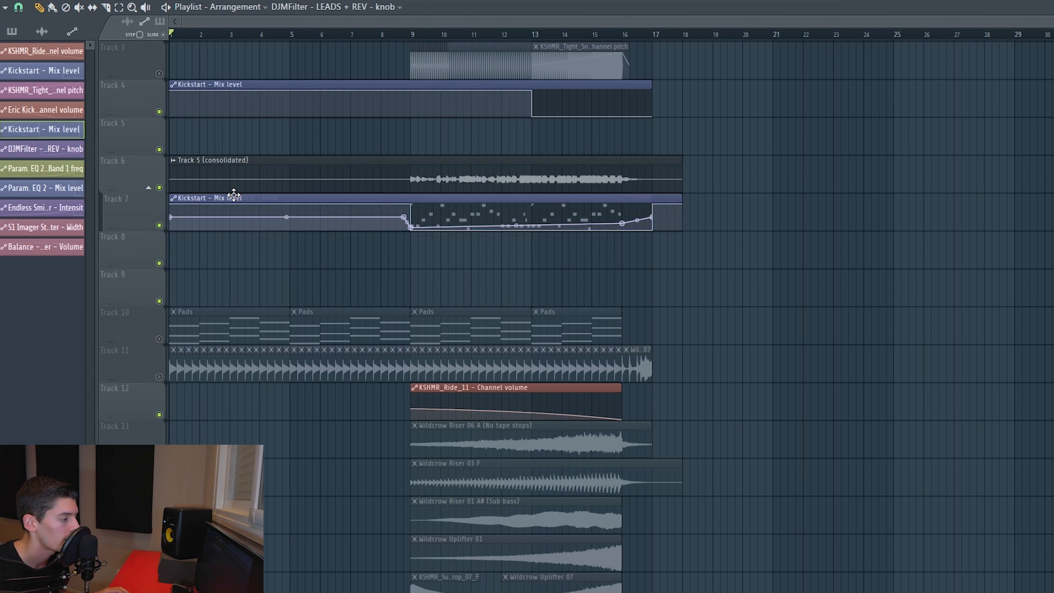
key(t)
click(420, 226)
click(533, 210)
click(563, 219)
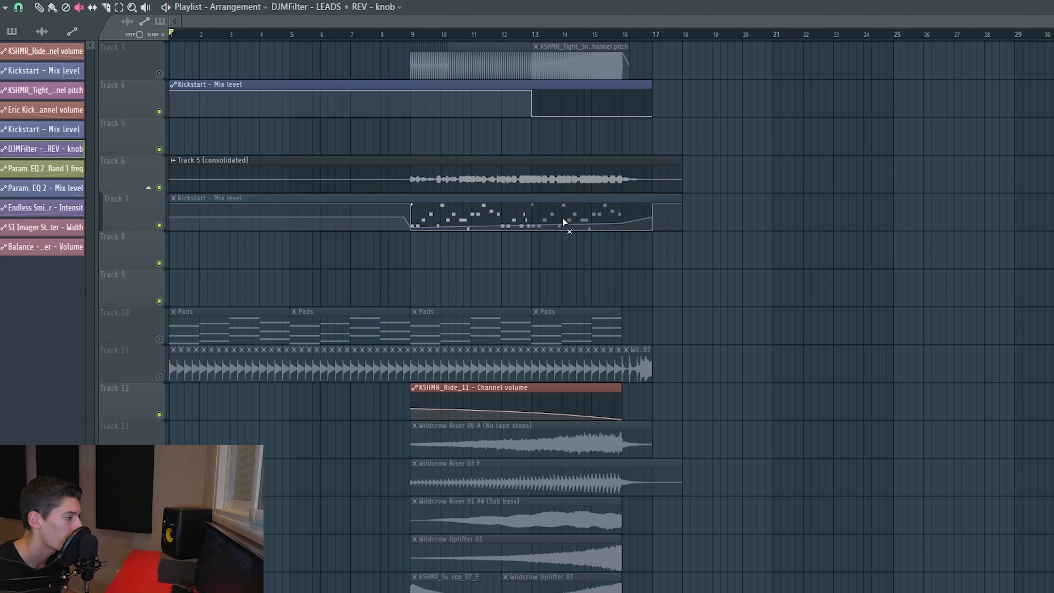
click(552, 225)
Consolidate track 7 with its Leads clips into a second audio clip
right_click(147, 219)
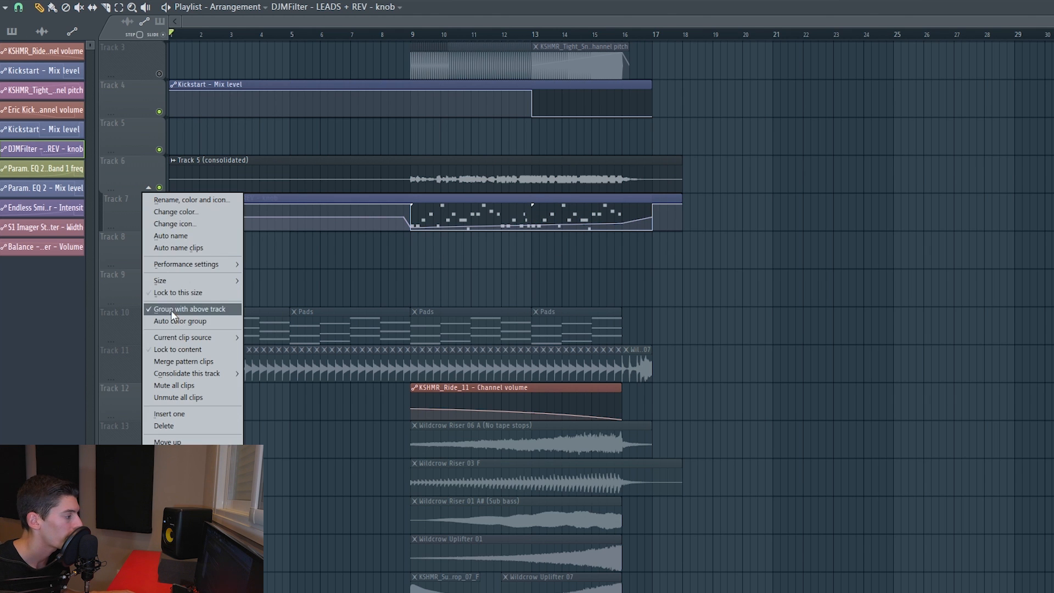
click(181, 353)
click(701, 432)
Compare the tails of the two consolidated lead clips around bar 16
scroll(641, 173, up, 5)
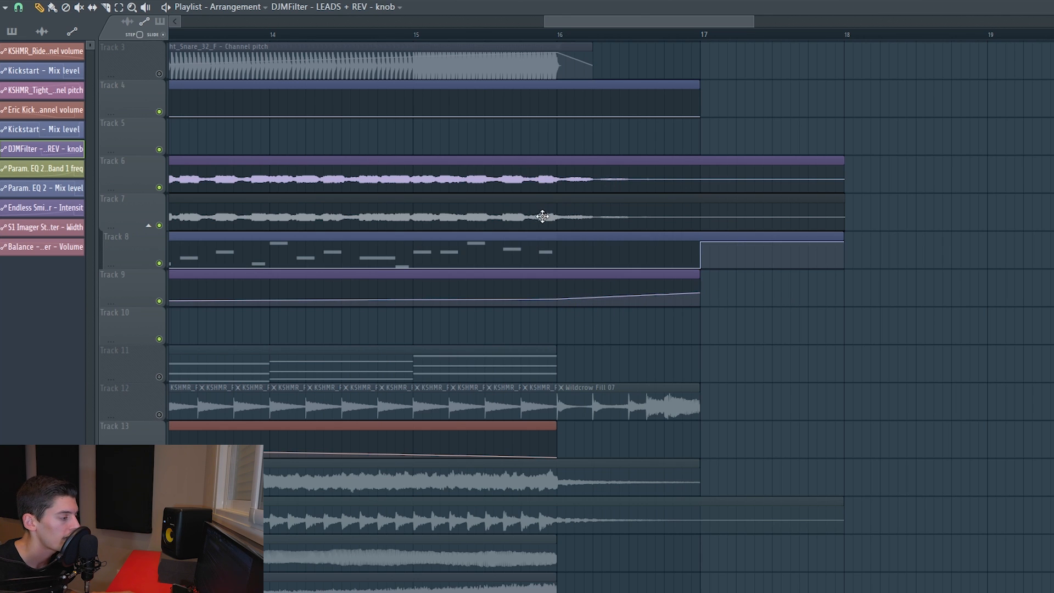
click(558, 215)
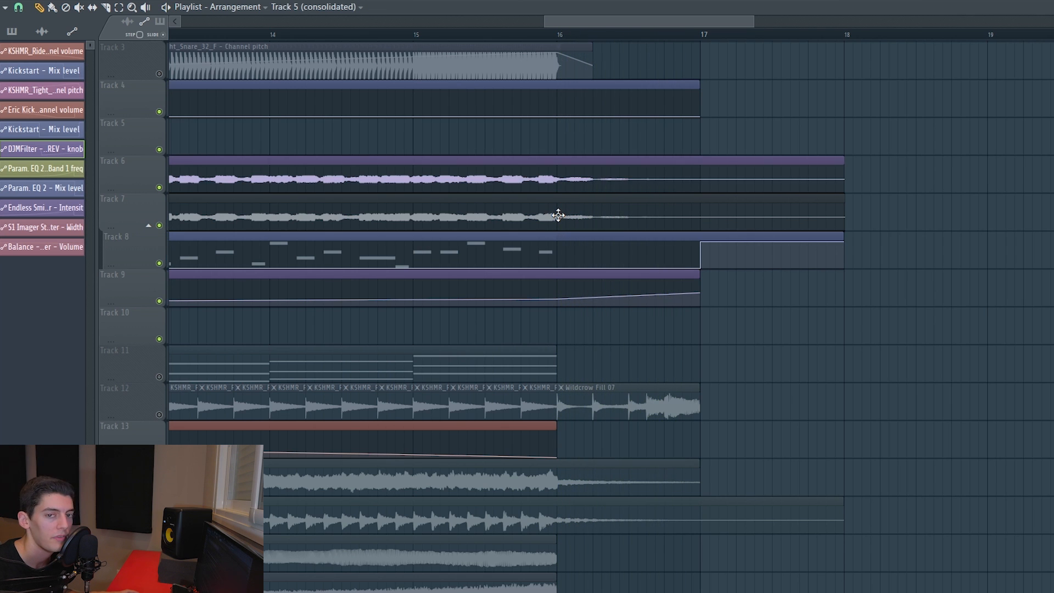
click(559, 215)
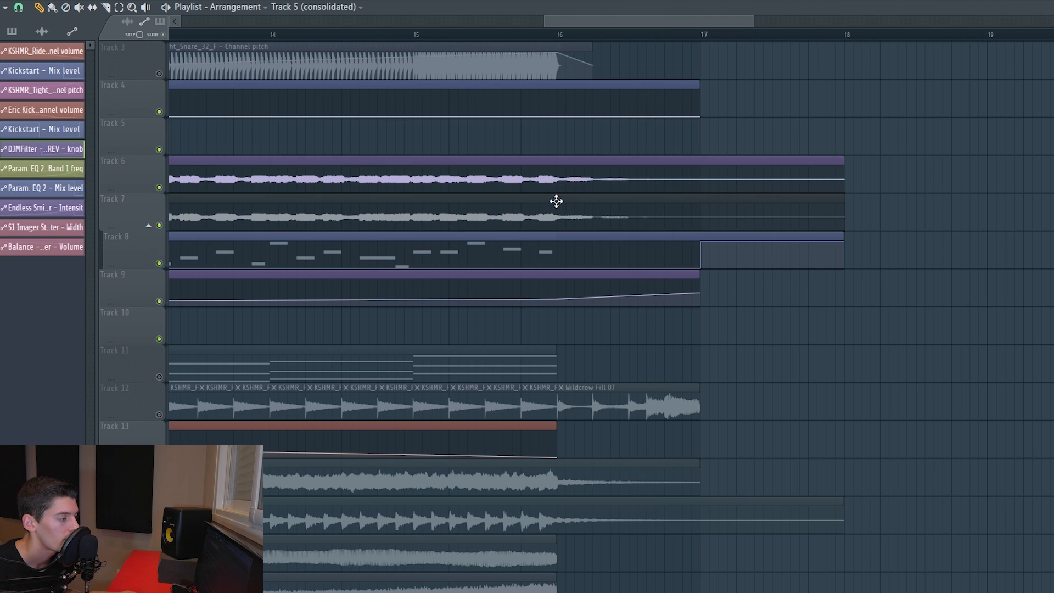
click(559, 181)
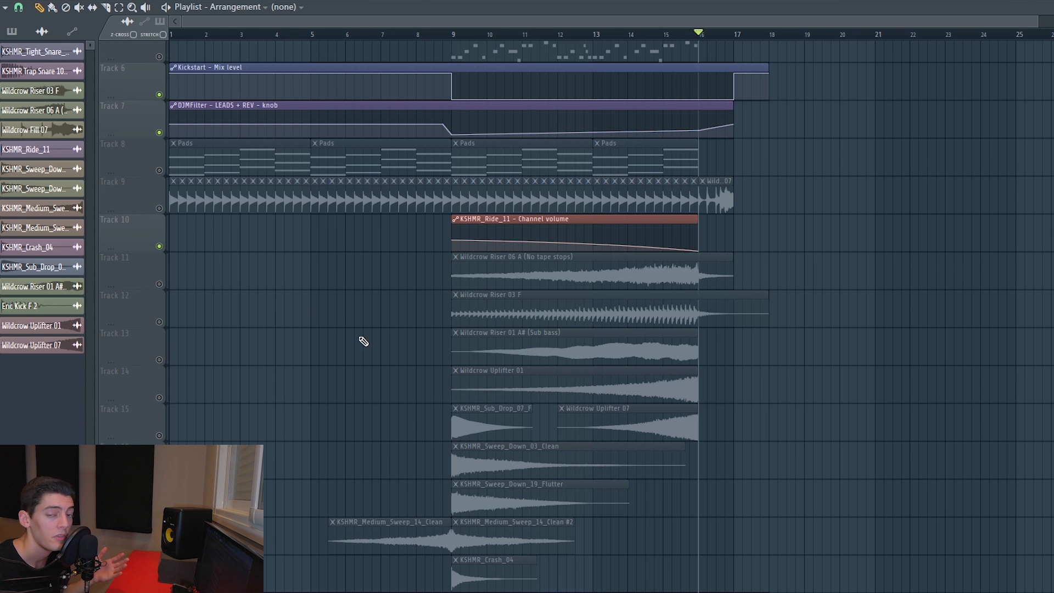
Unmute the riser, uplifter and sub drop tracks, 11 through 15
scroll(362, 341, down, 4)
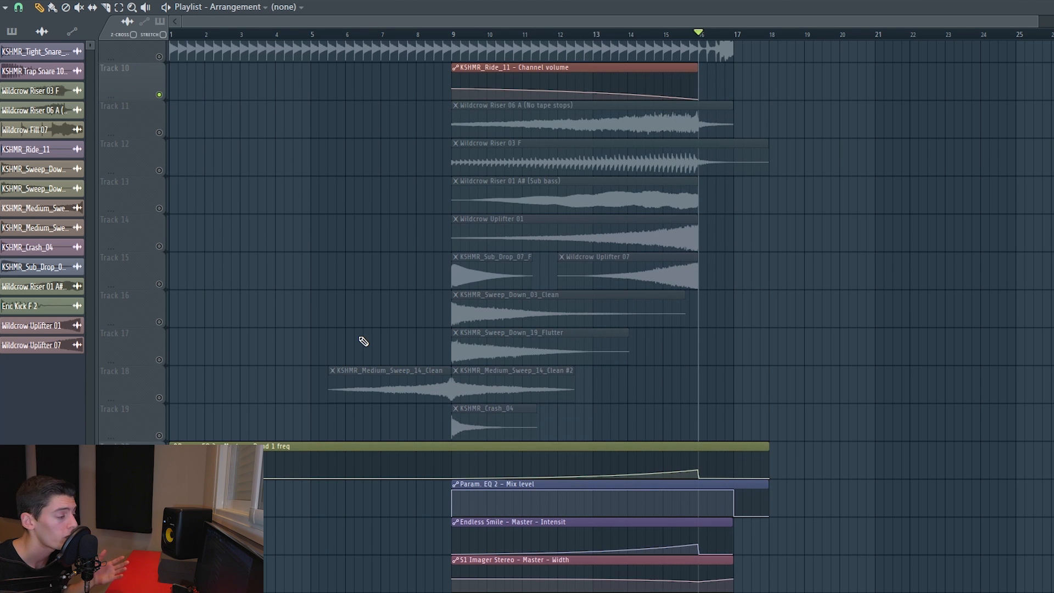
click(160, 133)
click(160, 170)
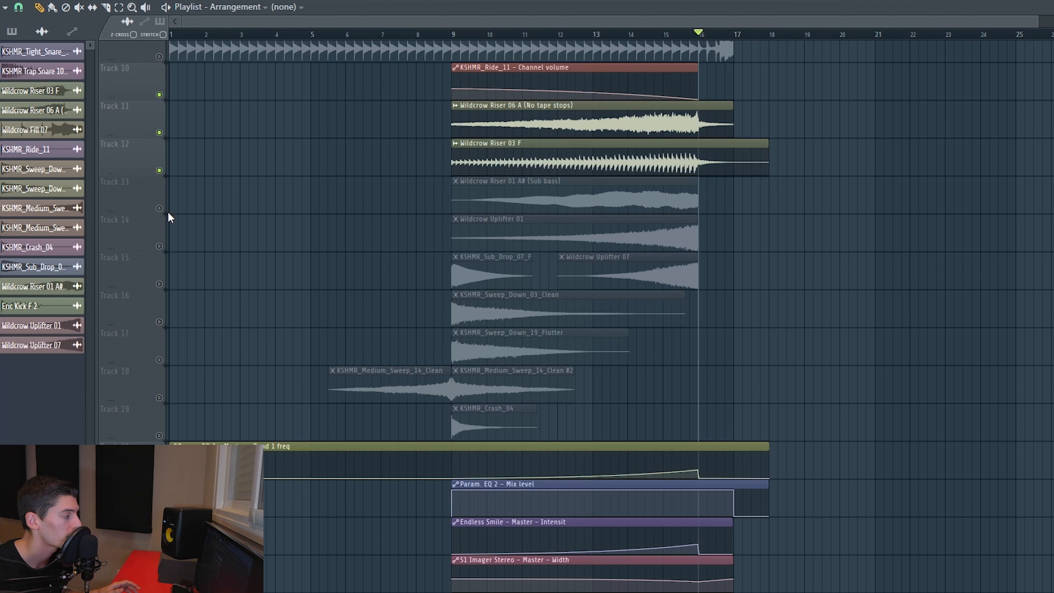
click(159, 208)
click(160, 246)
click(160, 284)
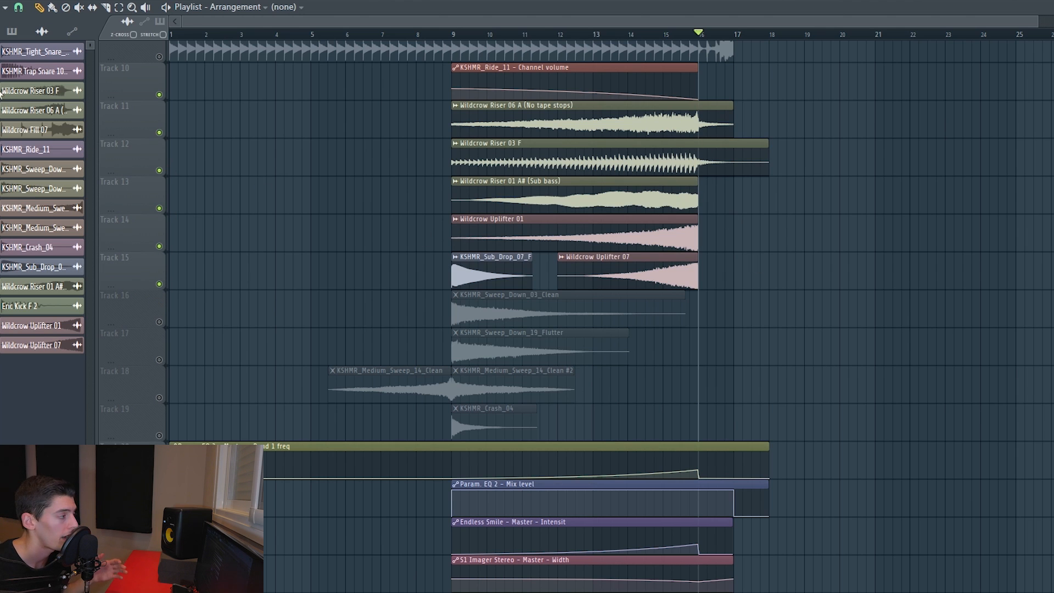
click(12, 2)
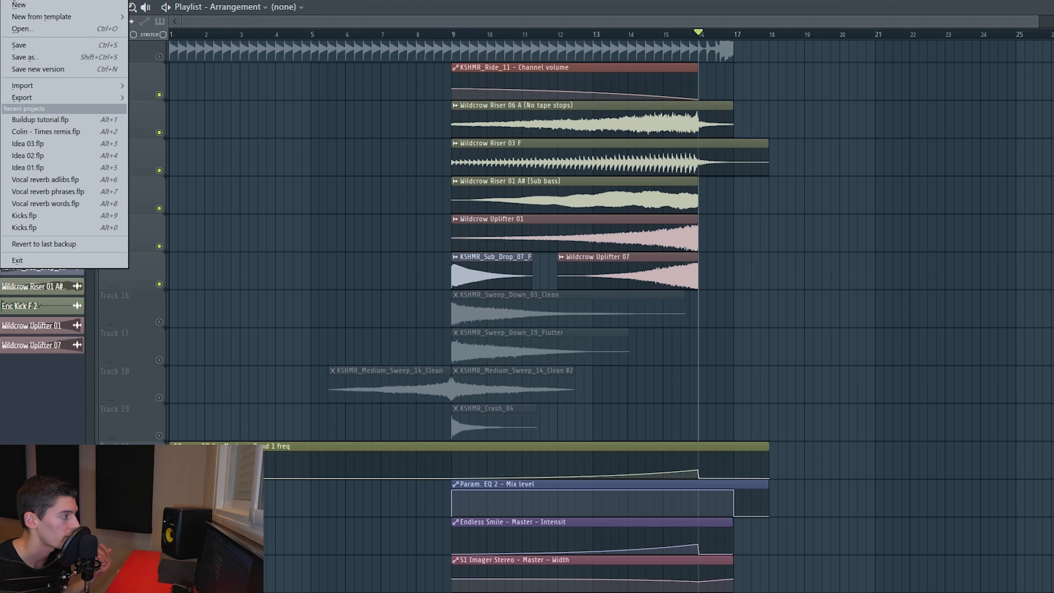
mouse_move(22, 97)
click(328, 158)
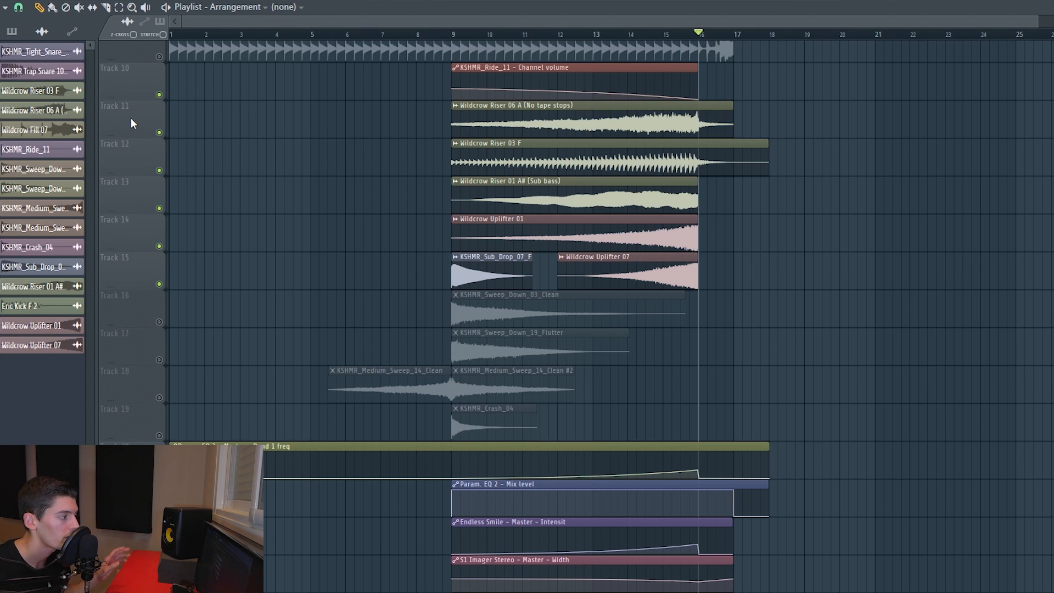
Try to stack the Wildcrow Riser 03 F and Riser 01 A# clips on track 11 with Riser 06 A
drag(538, 164, 534, 117)
drag(535, 188, 533, 120)
right_click(516, 228)
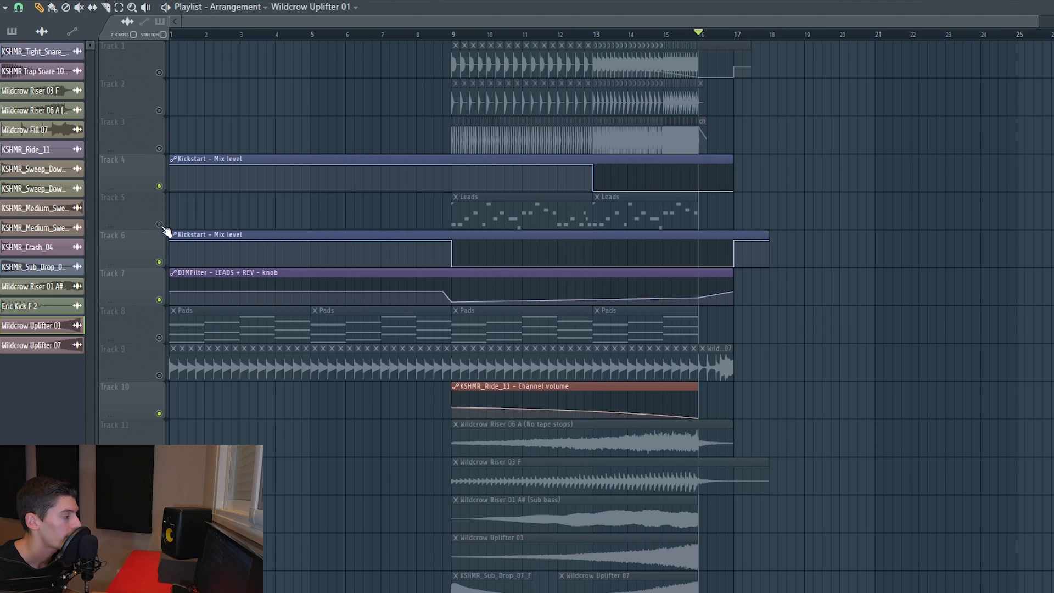
Unmute the Leads on track 5, then mute LEADS VERB in the mixer and check the routing of LEADS and LEADS + REV
click(160, 224)
key(F9)
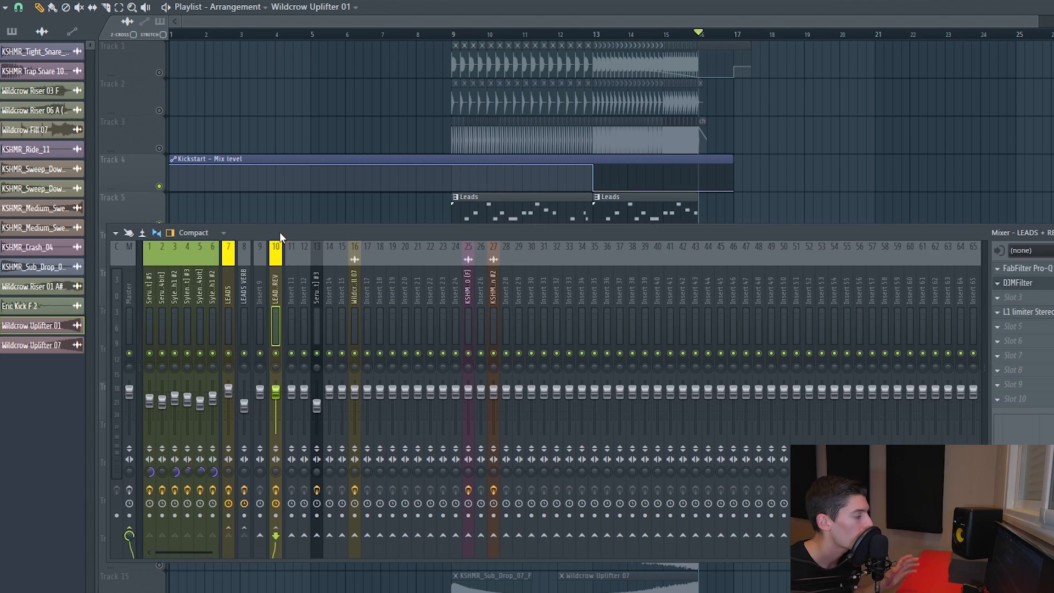
click(228, 288)
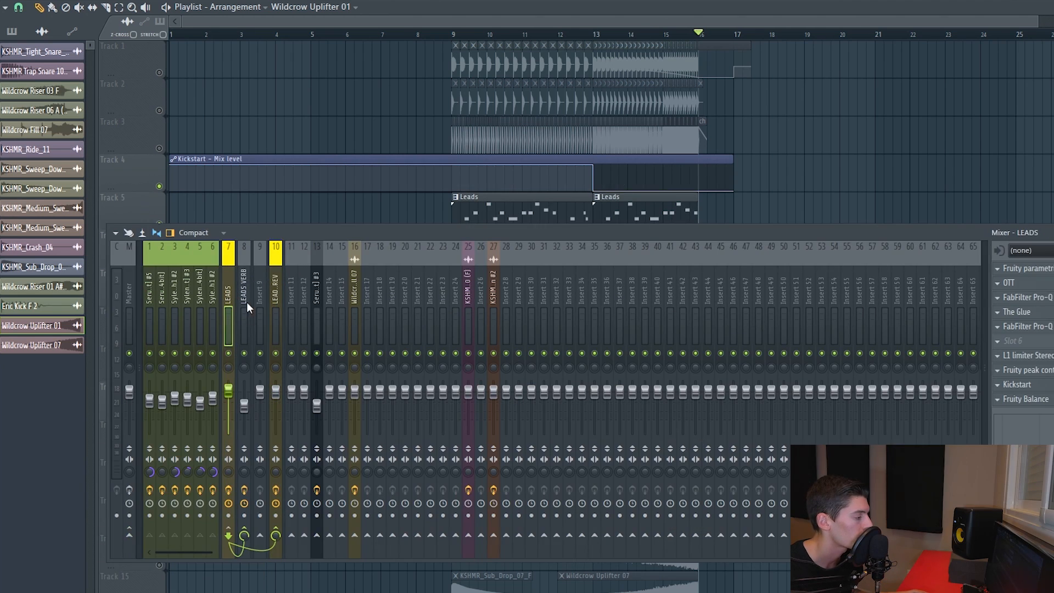
click(276, 293)
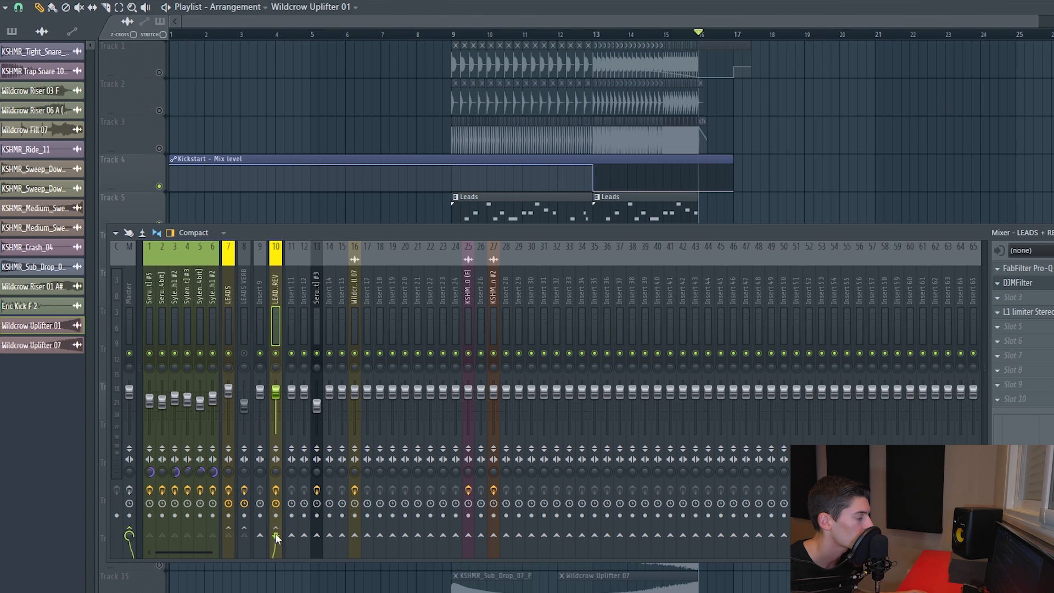
click(234, 293)
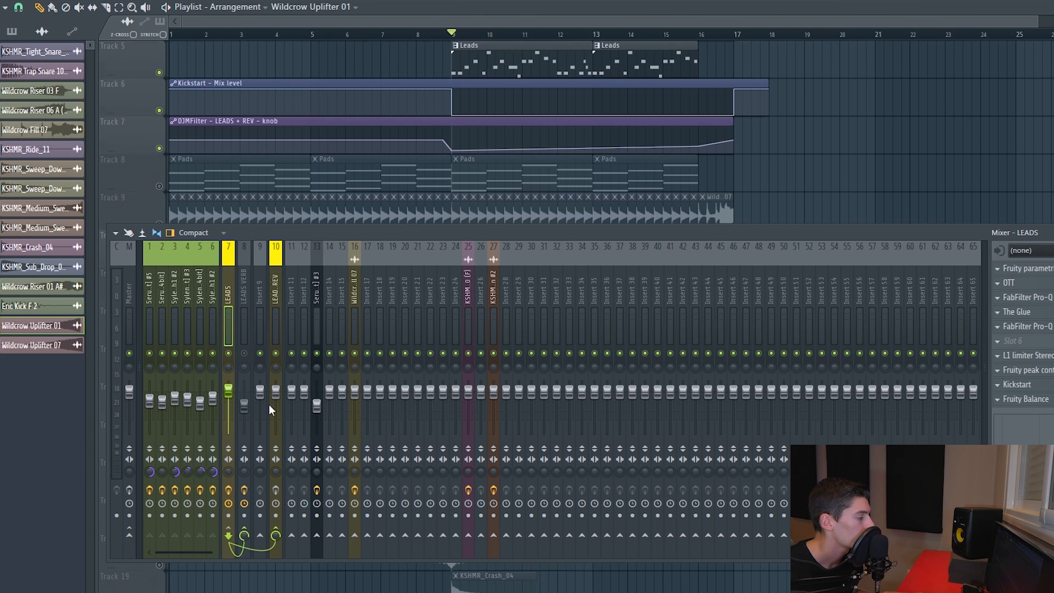
Reset the LEADS mixer track's volume fader to its default and arm the track for disk recording
right_click(231, 392)
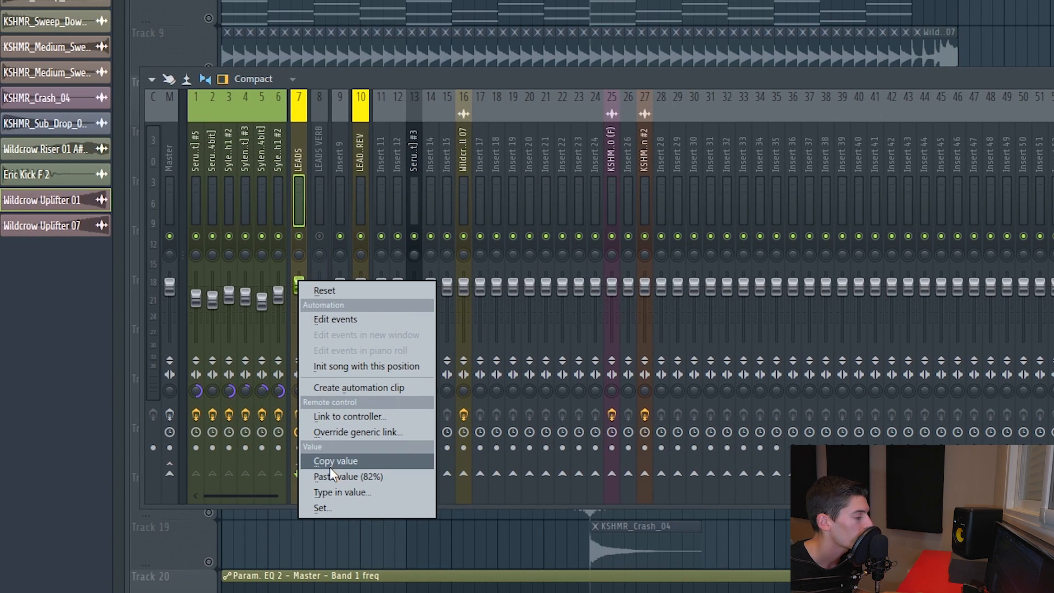
click(251, 529)
right_click(300, 288)
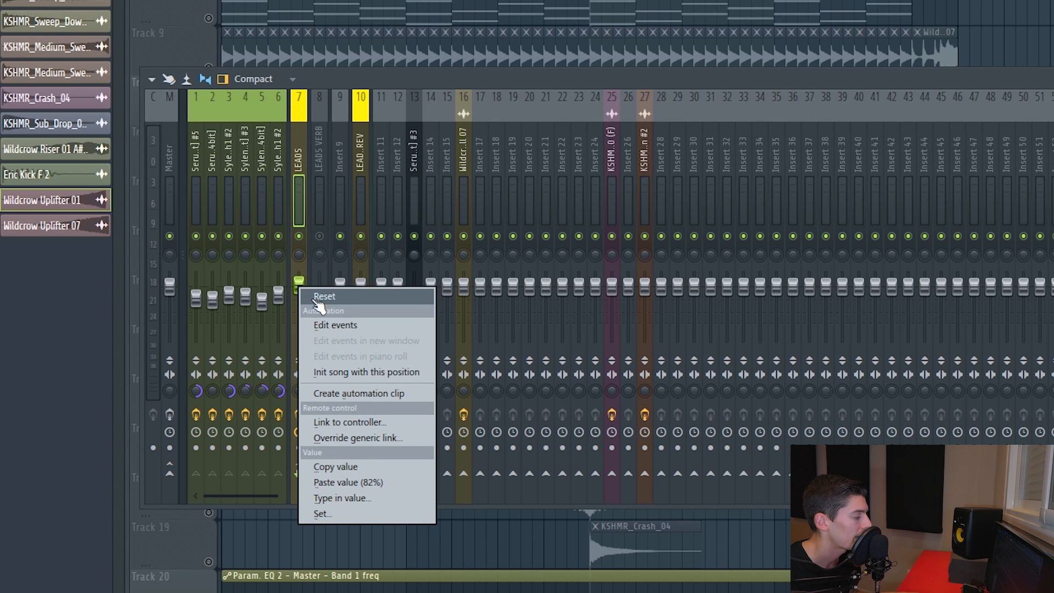
click(316, 298)
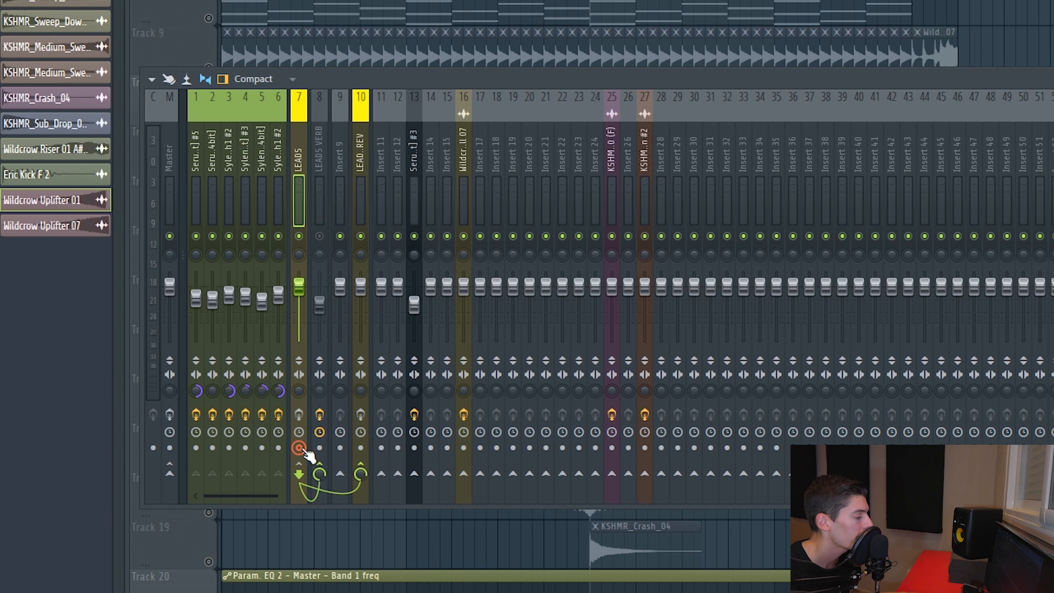
Render the armed LEADS mixer track to a wave file in Full song mode with 32Bit float bit depth and Cut remainder
click(152, 79)
mouse_move(183, 113)
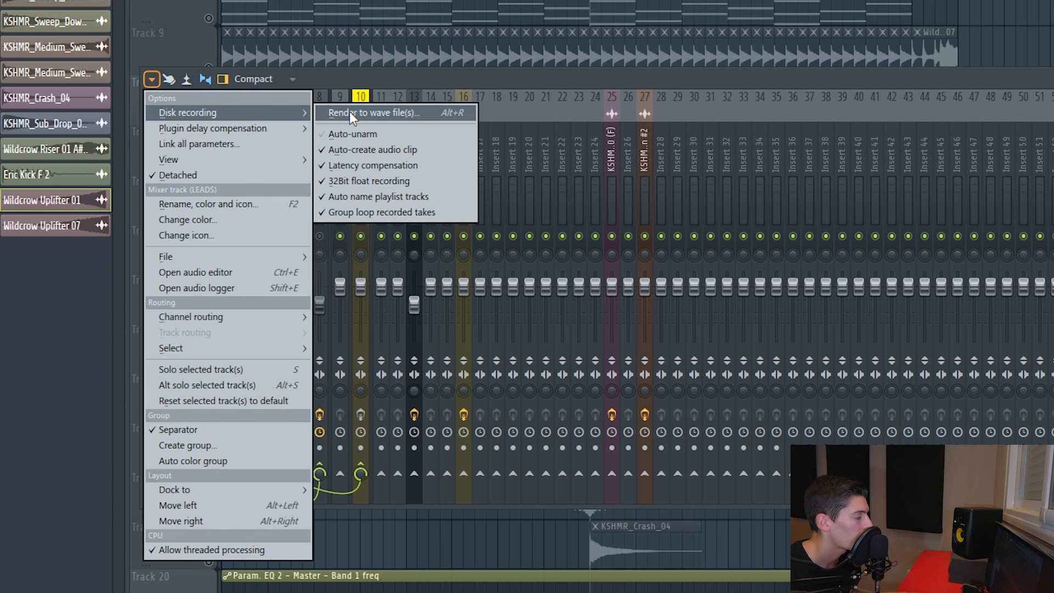
click(349, 112)
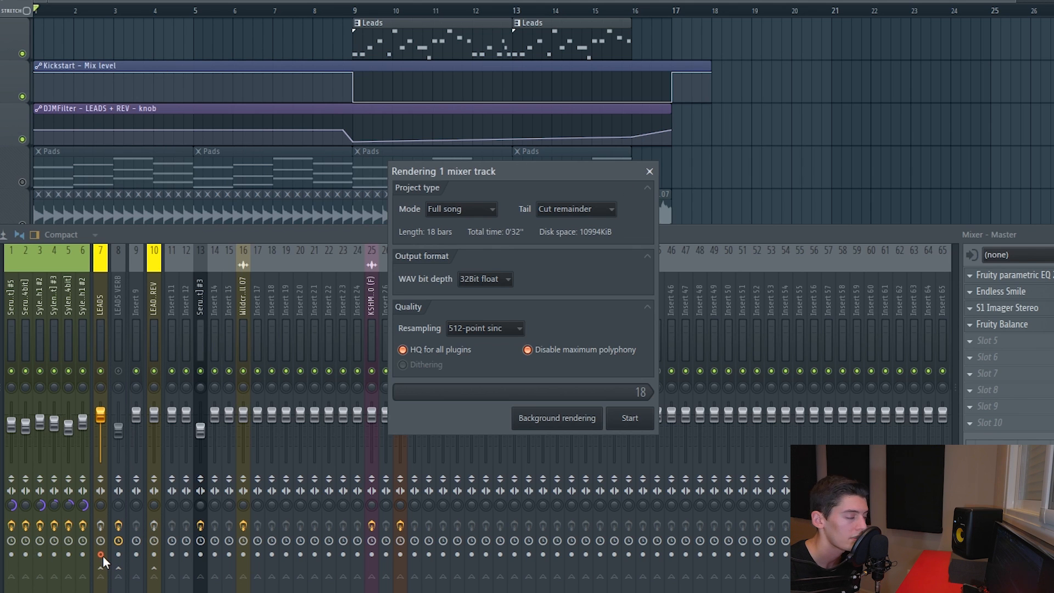
click(628, 420)
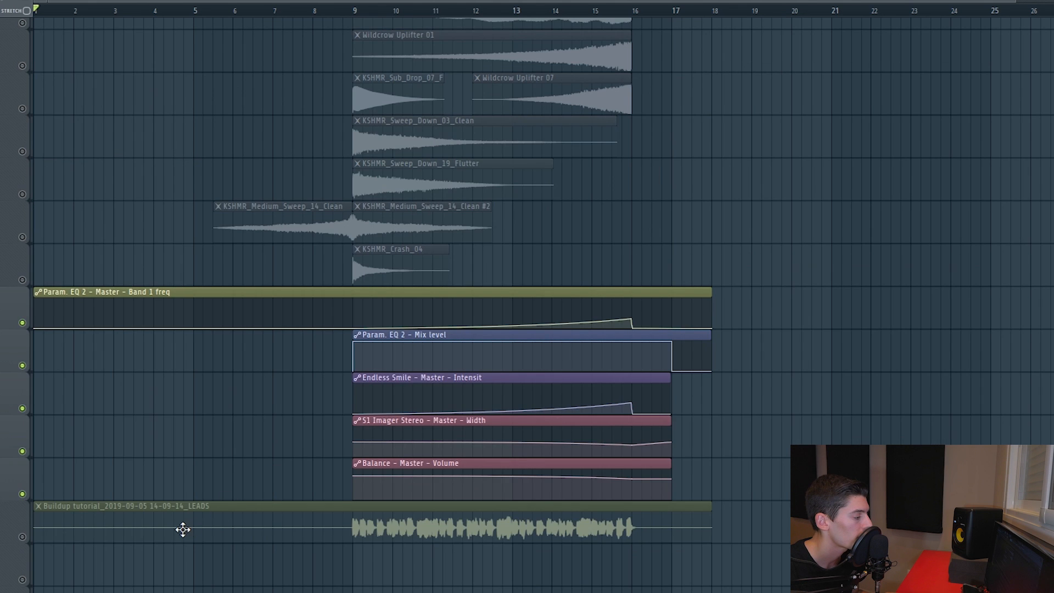
Route the rendered LEADS audio clip to mixer track 7 and play the clip from bar 9
scroll(183, 529, up, 15)
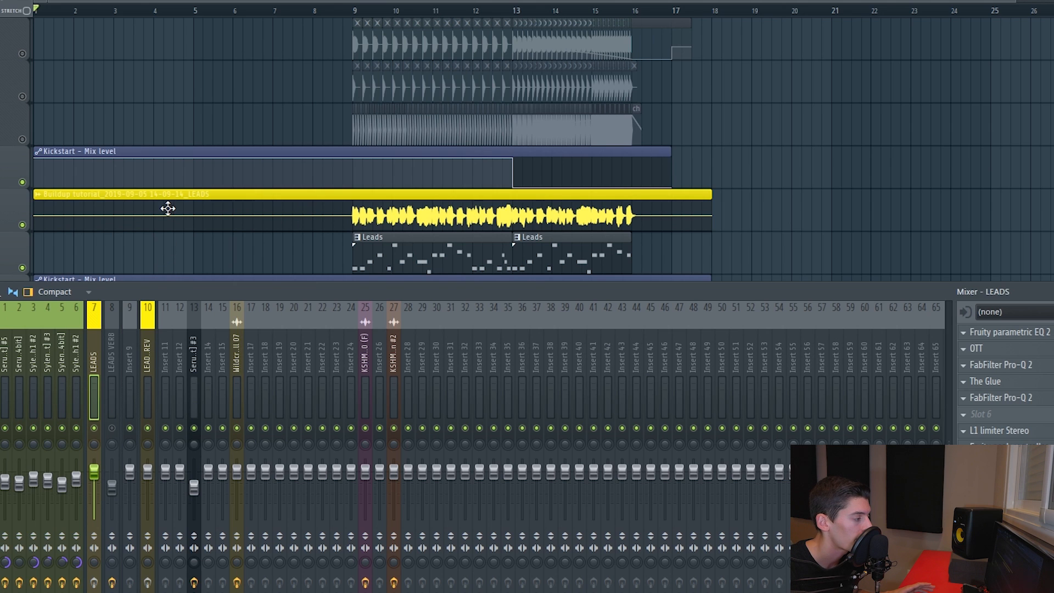
double_click(168, 208)
click(95, 365)
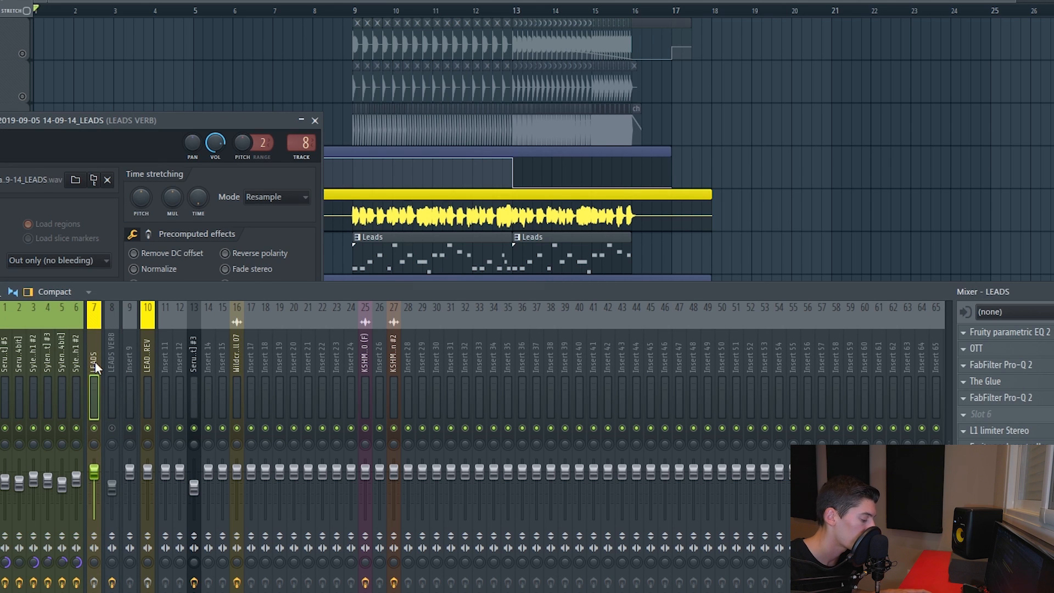
key(ctrl+l)
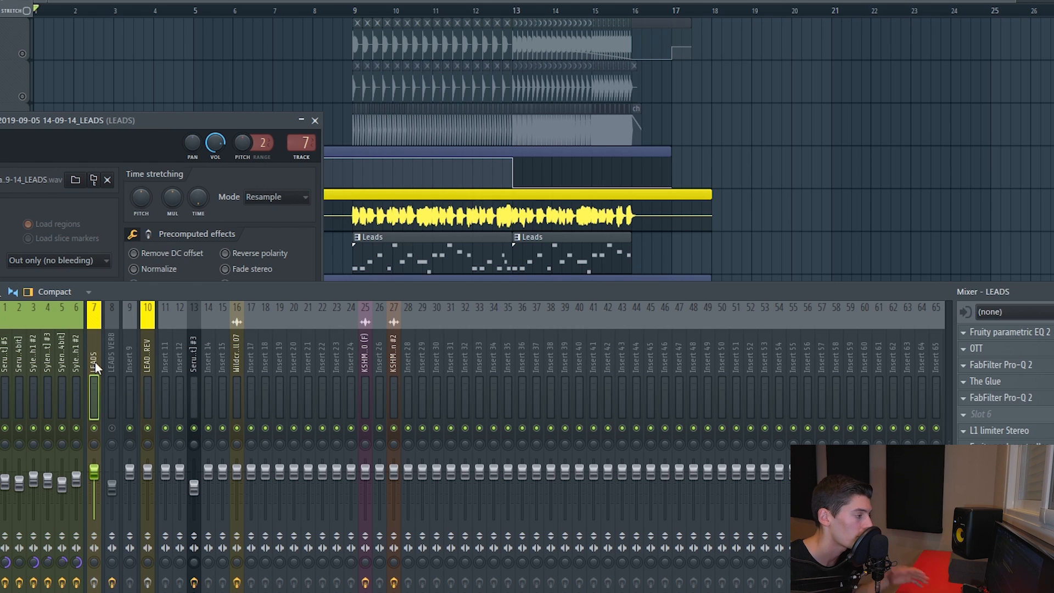
drag(130, 121, 606, 60)
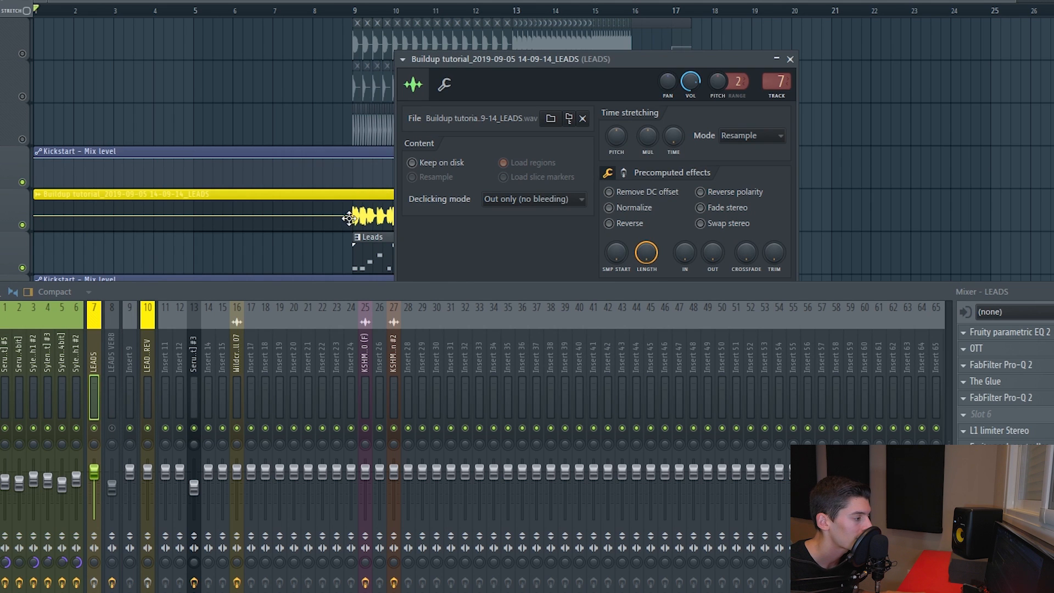
alt+right_click(353, 214)
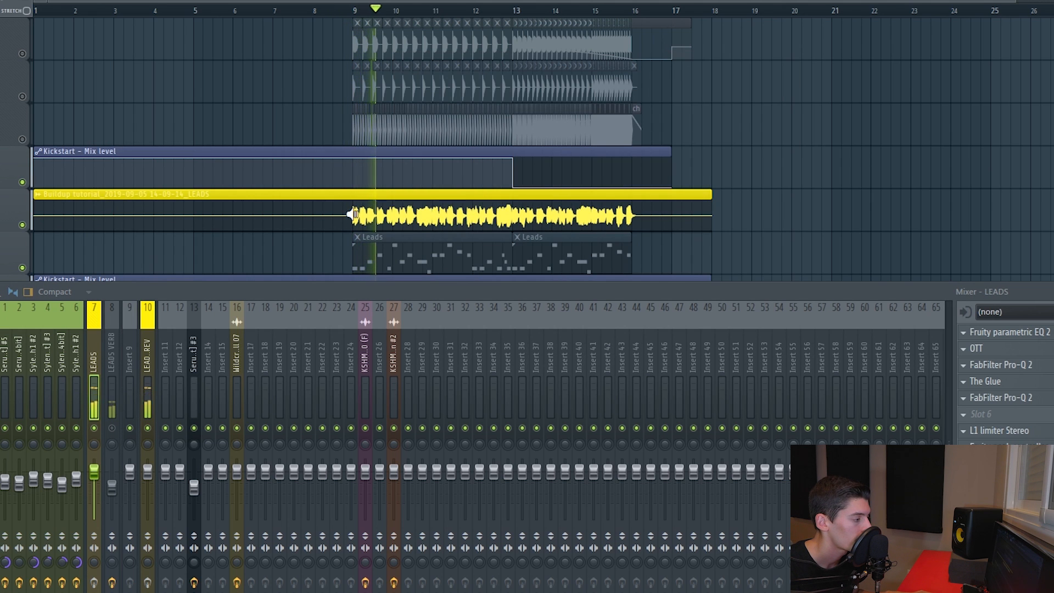
Move the playback position to bar 9 and mute the Leads pattern on track 6, keeping the rendered LEADS clip active
alt+right_click(352, 257)
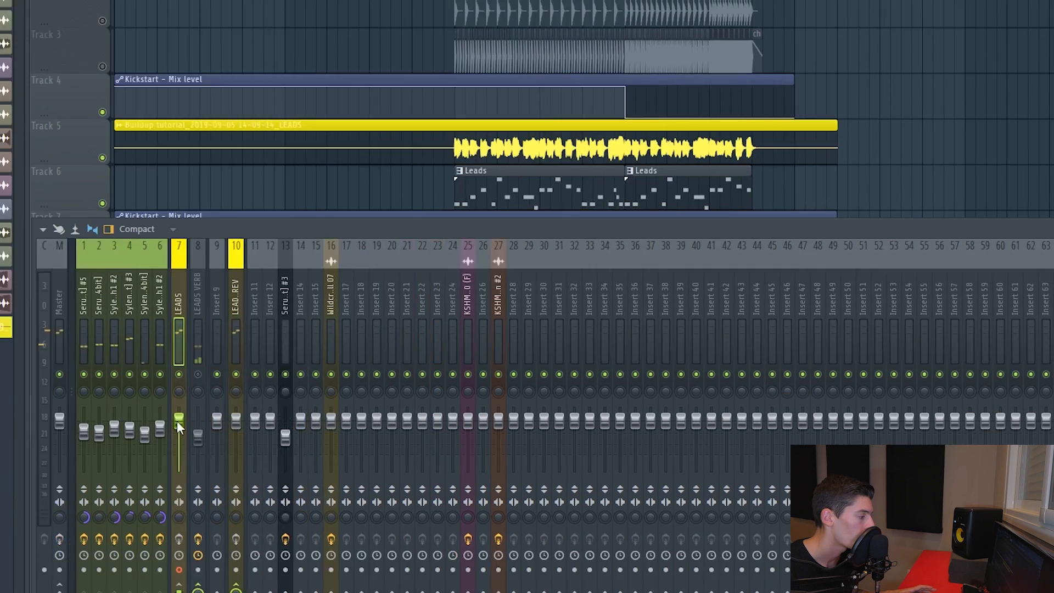
right_click(94, 468)
click(338, 540)
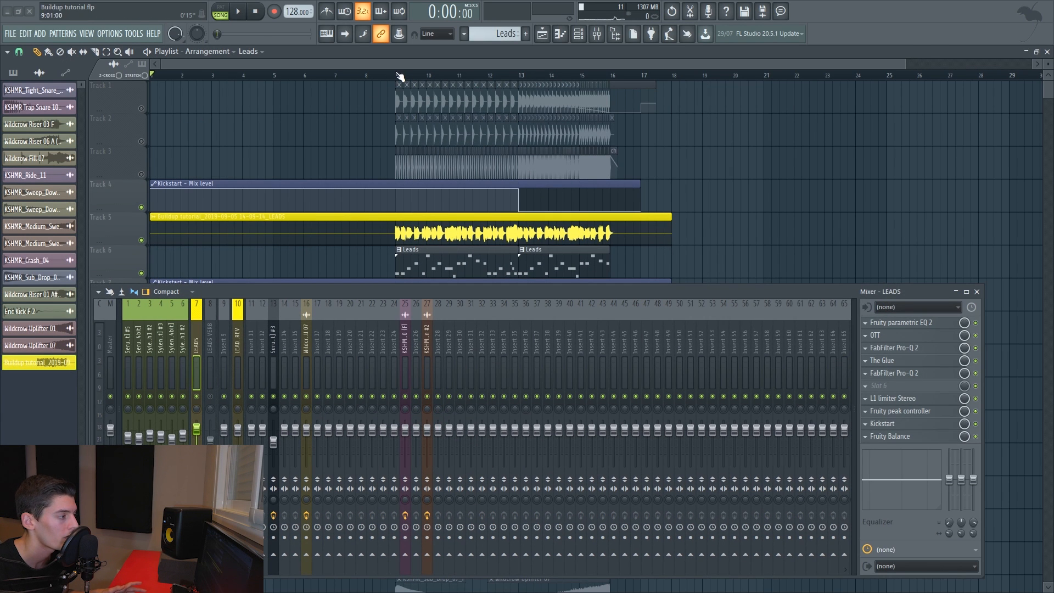
click(398, 75)
click(141, 273)
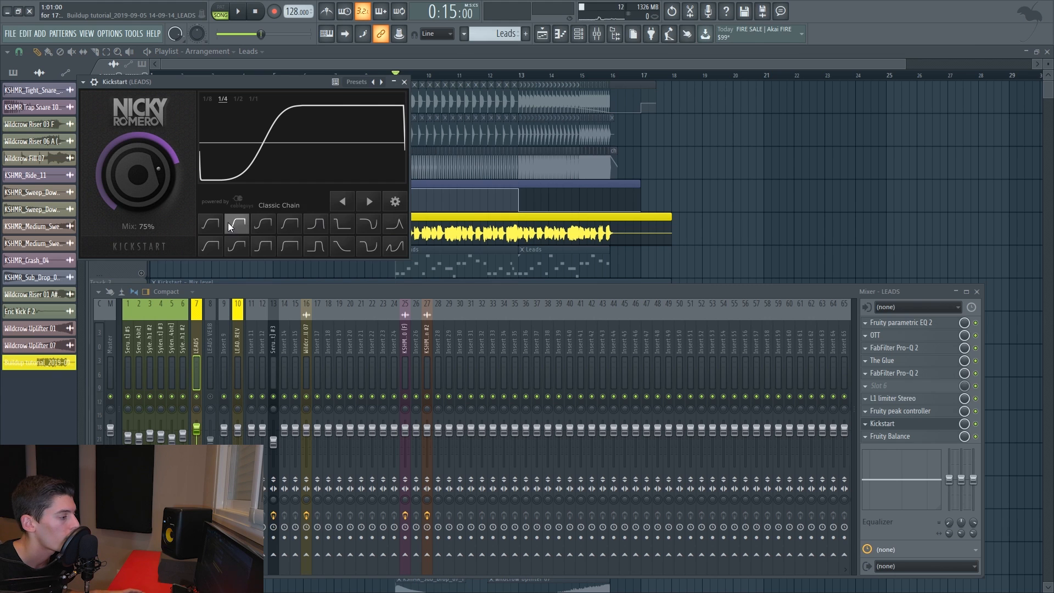
Play the LEADS clip from bar 9, switch its Kickstart effect to the Subbass Chain curve and adjust the Mix amount
key(space)
click(317, 221)
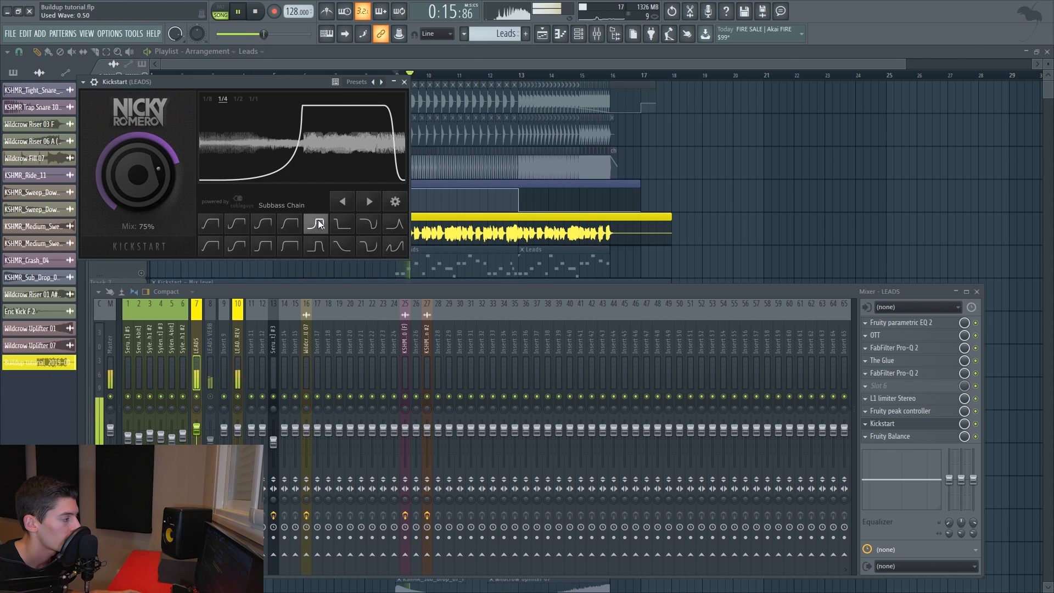
drag(135, 188, 135, 161)
click(405, 82)
key(space)
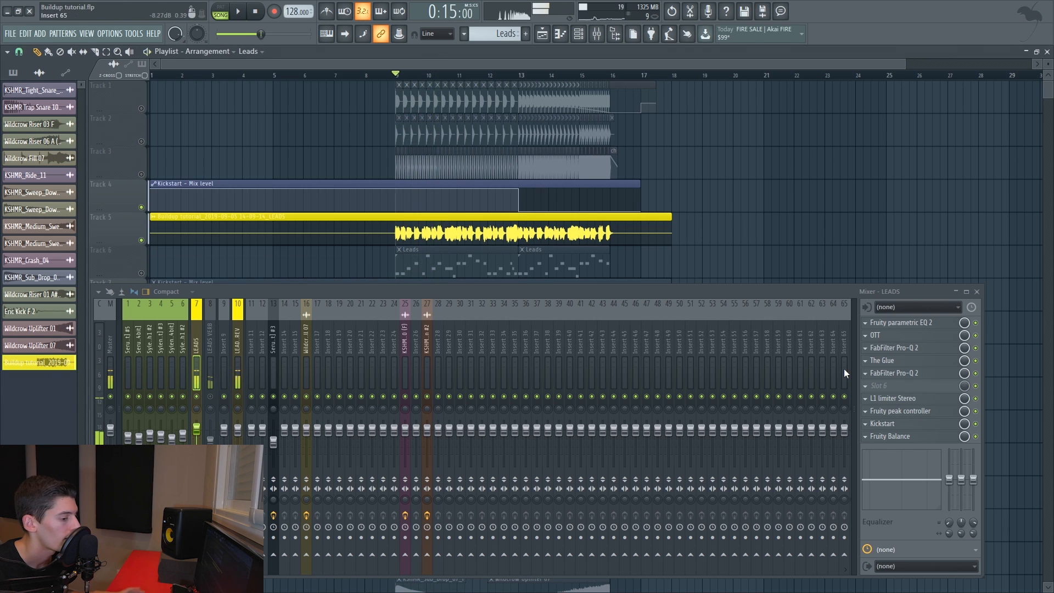
Check The Glue and OTT effect settings on the LEADS mixer track, closing each plugin window
click(900, 366)
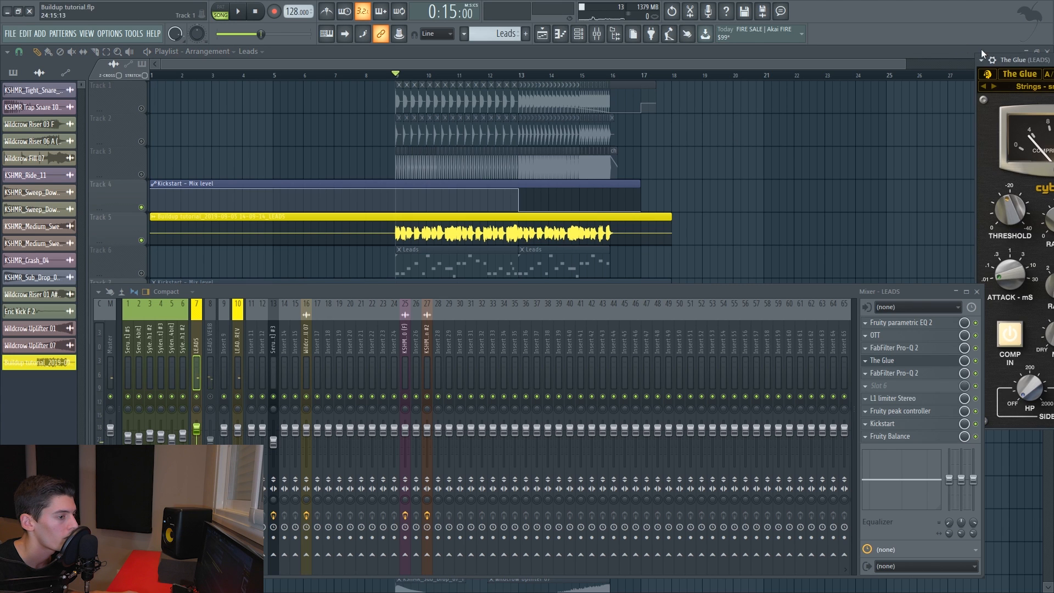
drag(1016, 61, 458, 95)
click(577, 101)
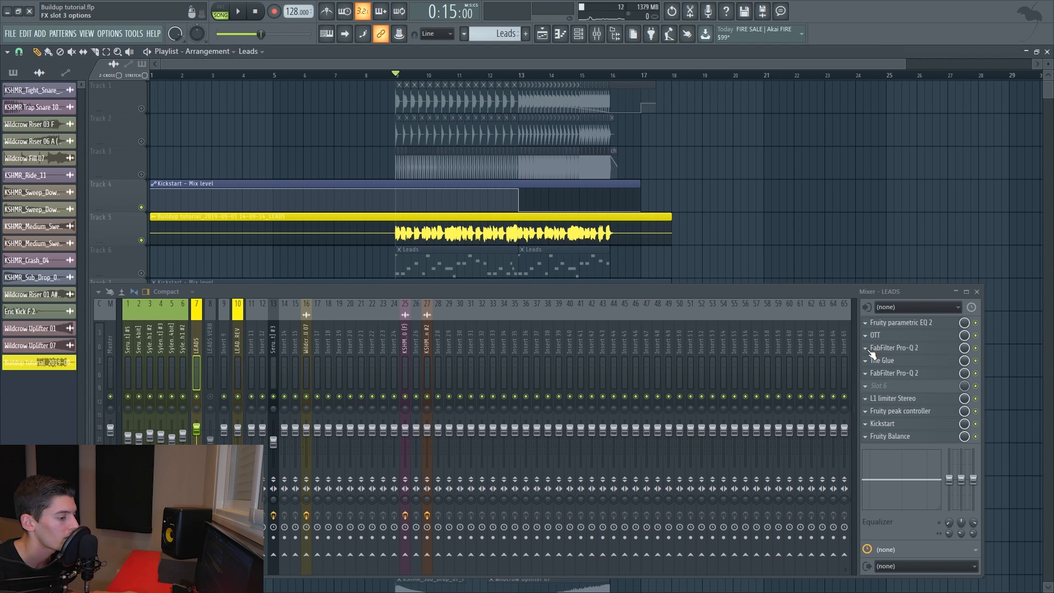
click(881, 336)
click(674, 65)
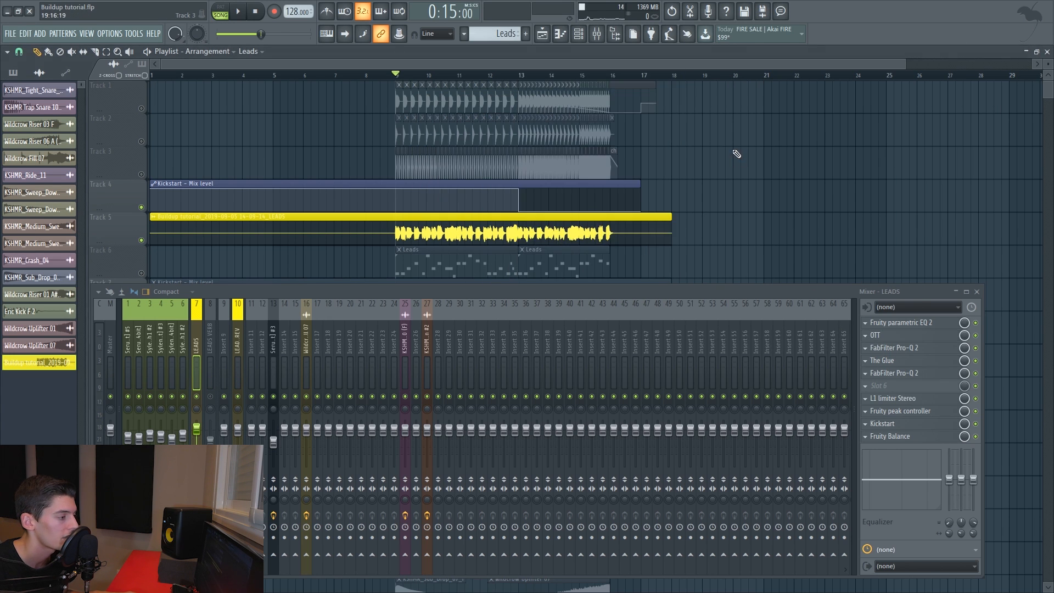